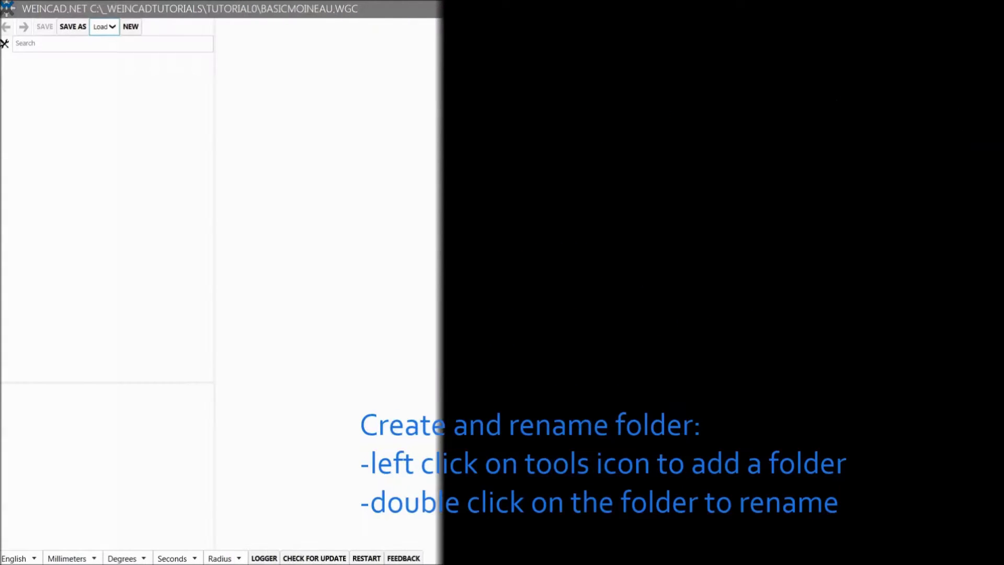
Step: Add a new folder to the project tree and rename it Tutorial0
left_click(6, 44)
mouse_move(45, 61)
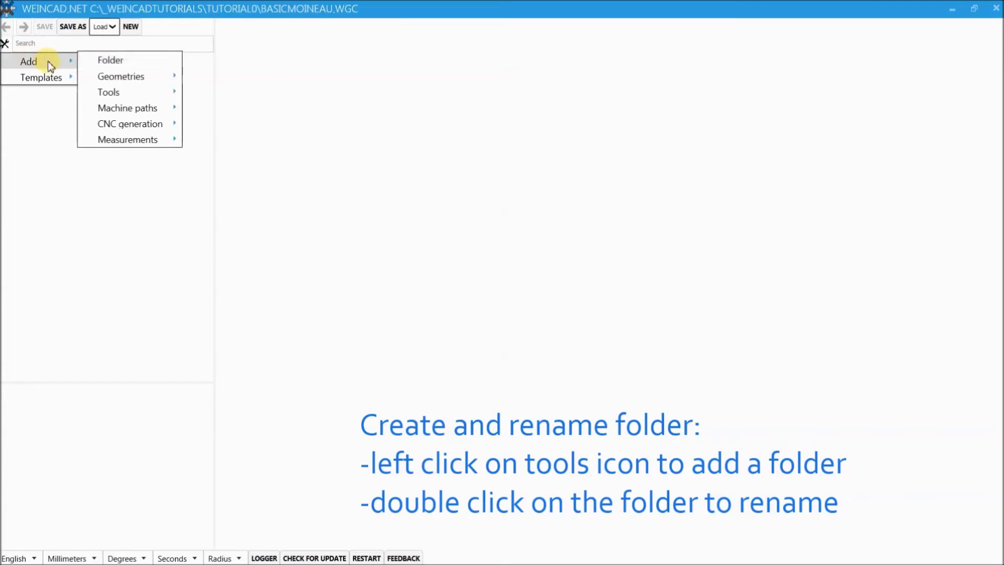
left_click(121, 62)
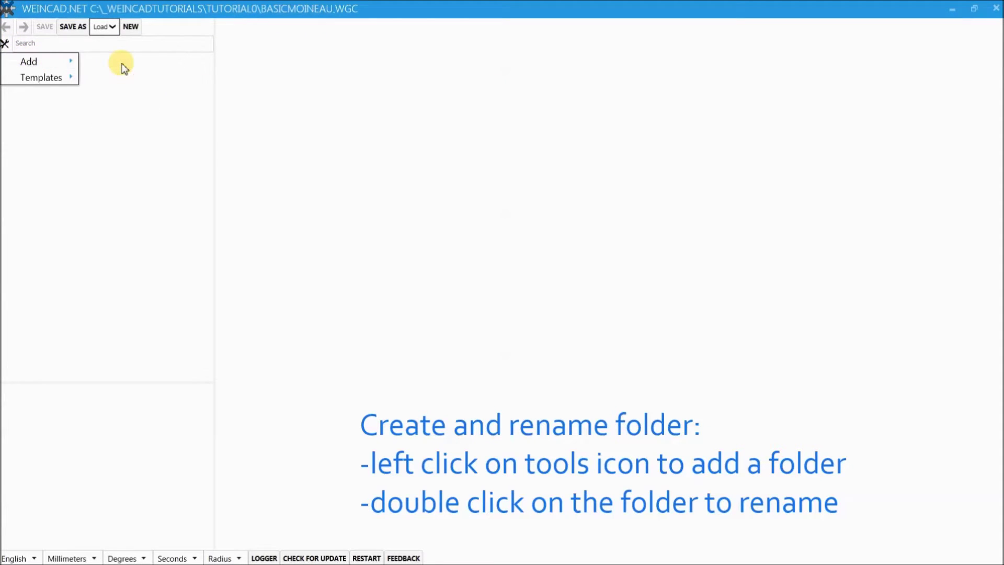
left_click(40, 66)
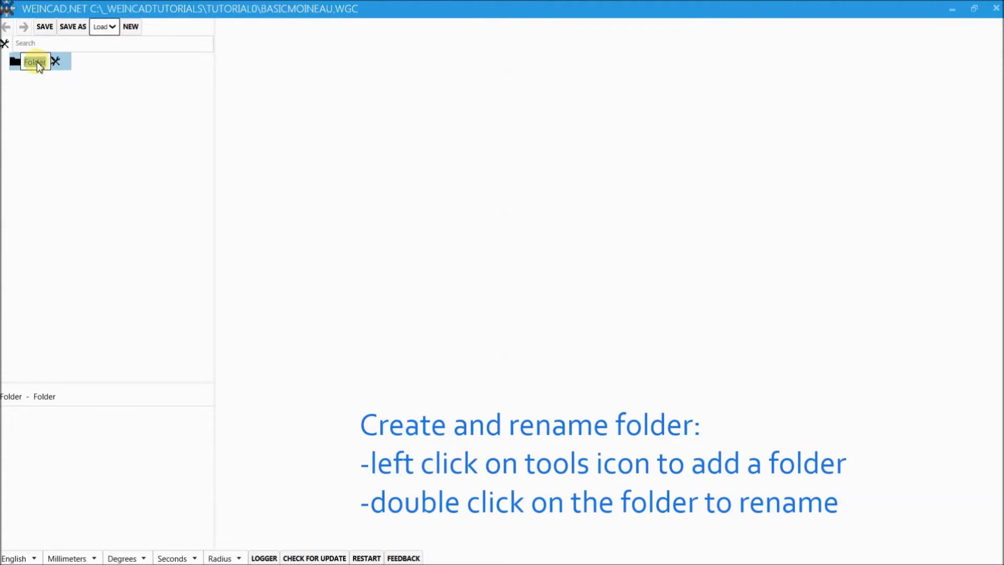
type("Tutorial0")
key("Return")
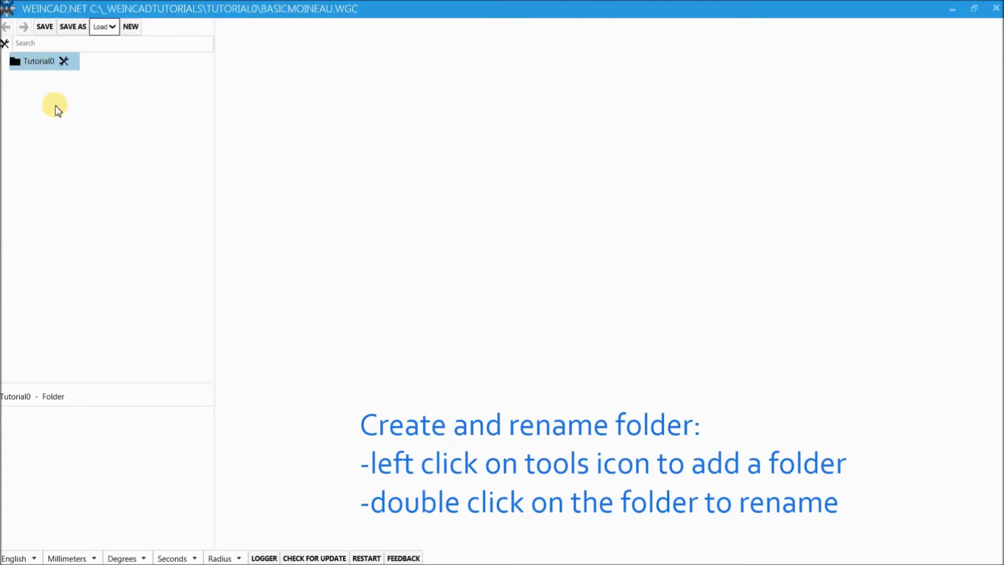
Step: Add a default Moineau Design under Tutorial0 and enlarge the properties area to show its geometry rows
left_click(64, 62)
mouse_move(93, 82)
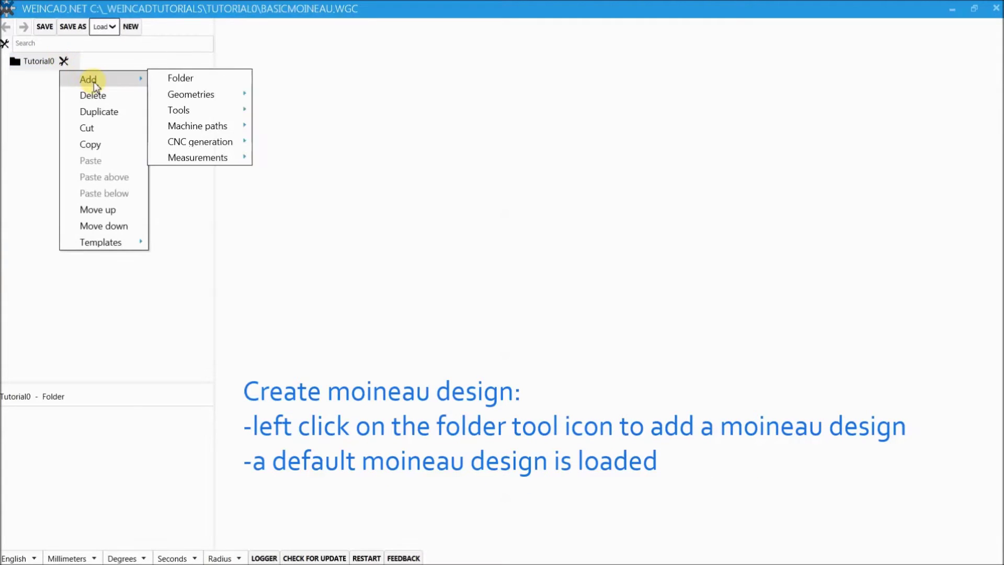
mouse_move(186, 93)
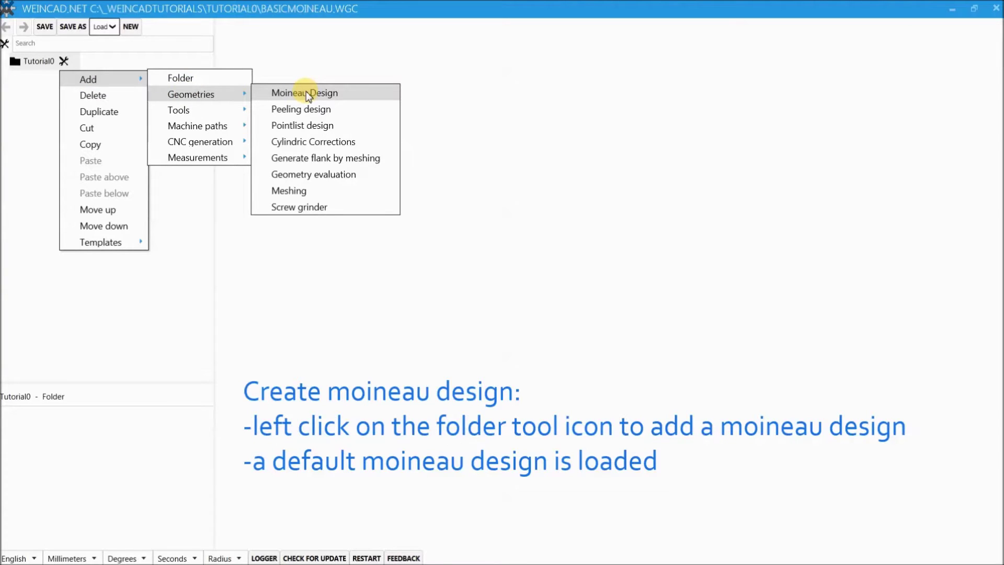
left_click(307, 94)
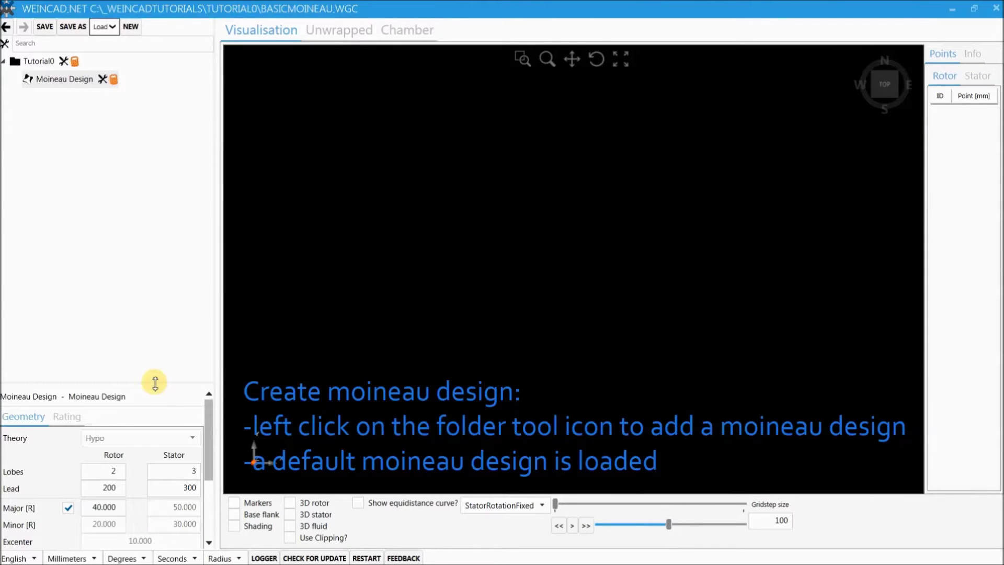
left_click_drag(156, 383, 173, 258)
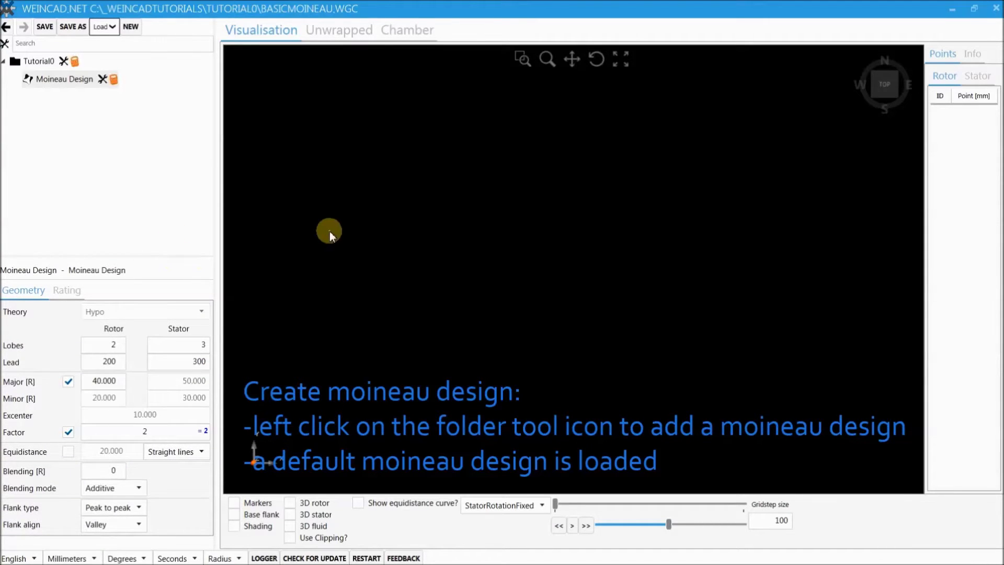
left_click(105, 345)
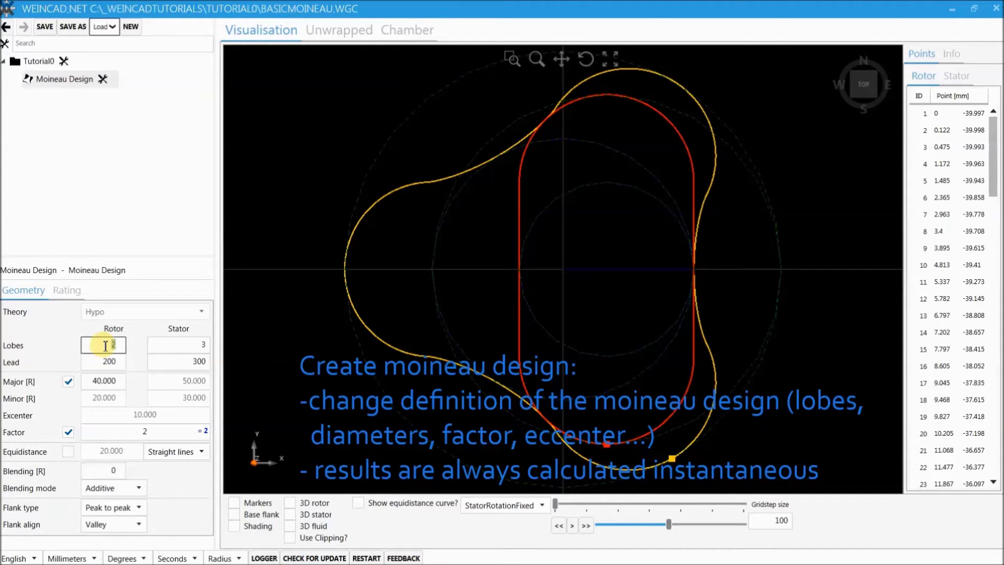
Step: Set the rotor to 7 lobes with a major radius of 50
type("7")
key("Return")
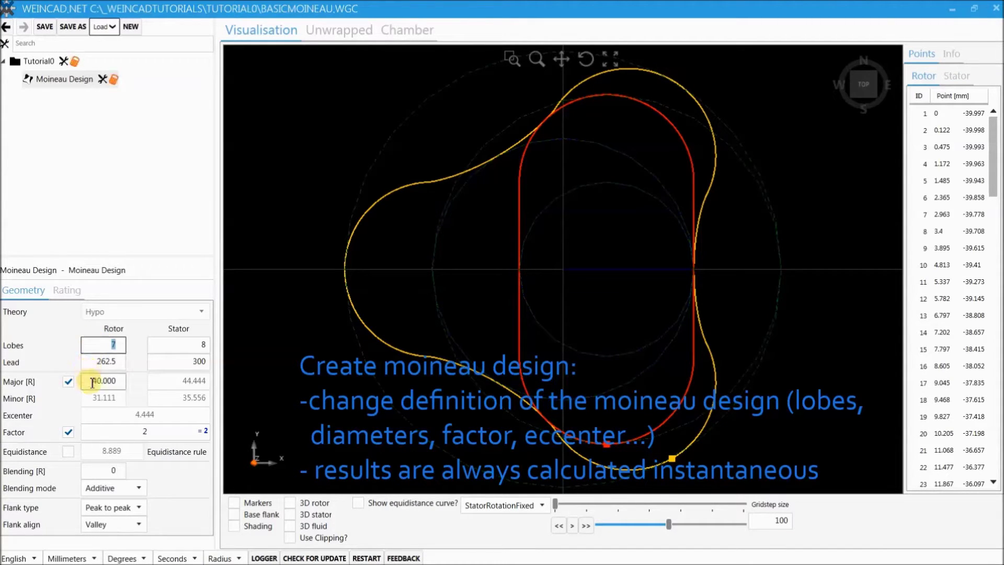
left_click(92, 383)
type("50")
key("Return")
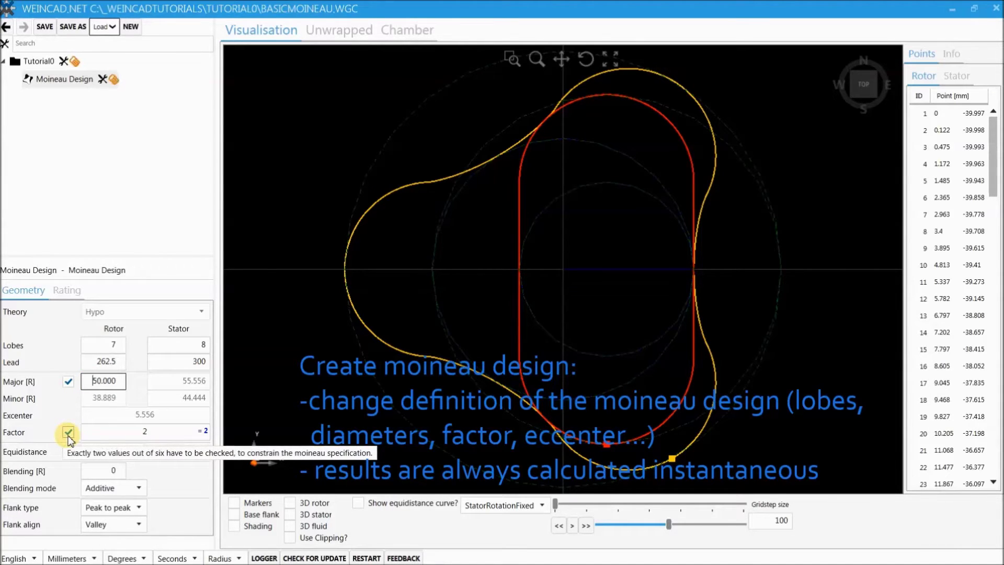
Step: Constrain the design by an excenter of 5.5 instead of the factor
left_click(68, 432)
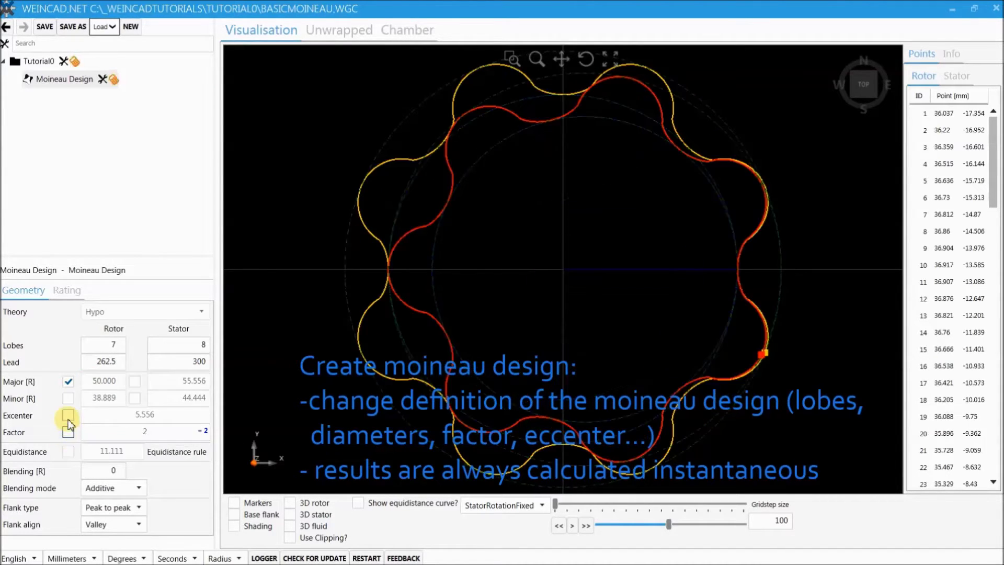
left_click(68, 415)
left_click(164, 414)
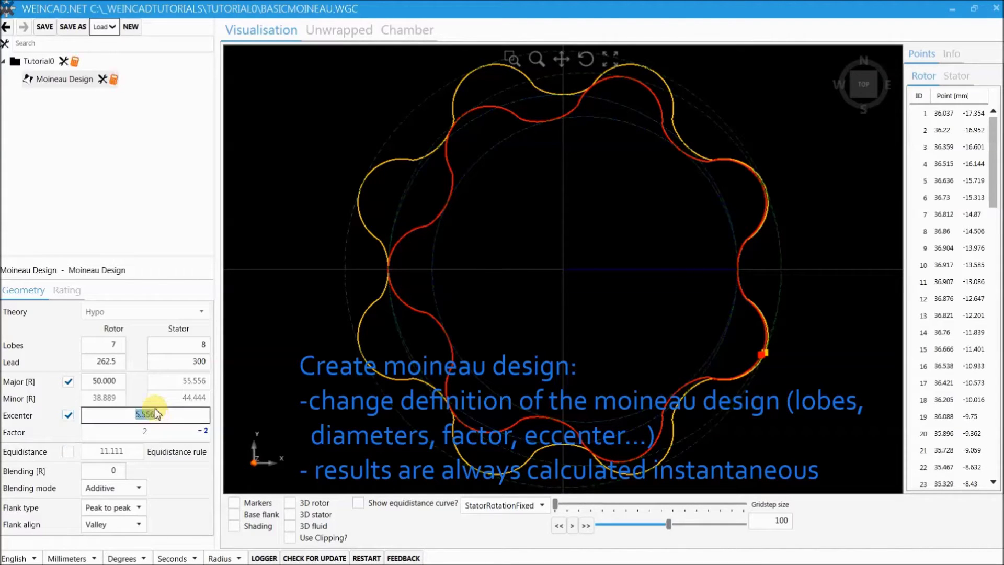
type("5")
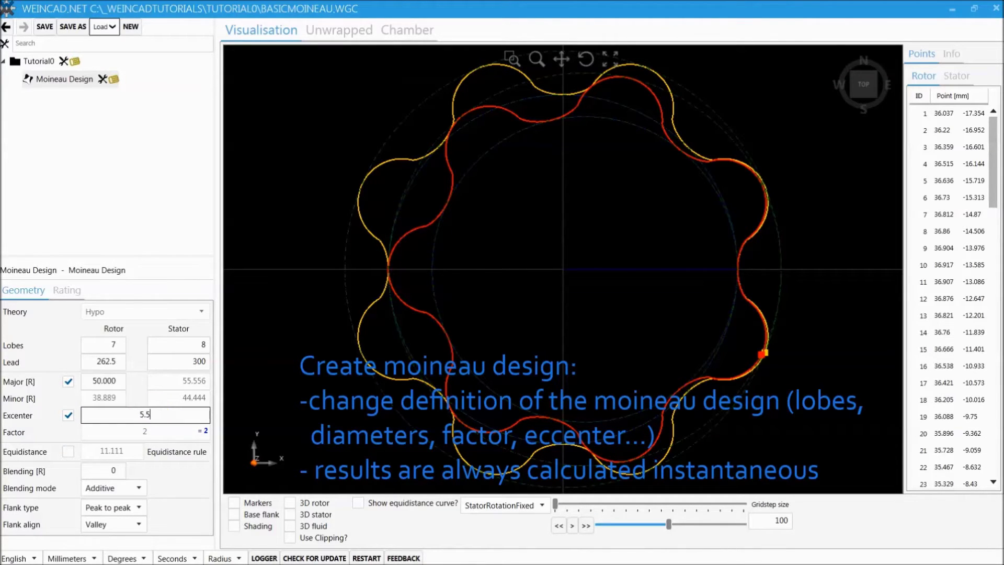
key("Return")
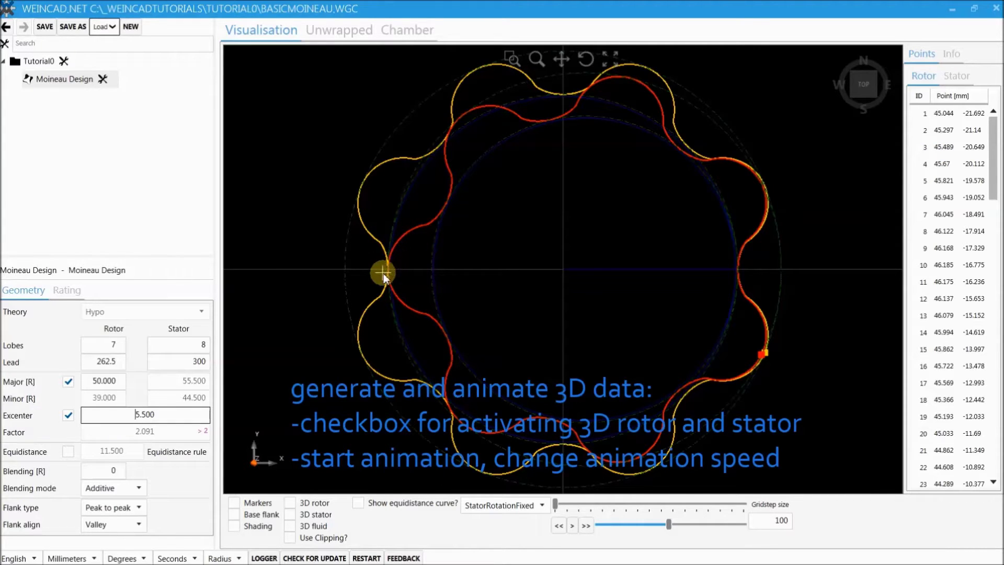
Step: Turn on the 3D rotor and 3D stator displays and orbit to a side view
left_click(289, 504)
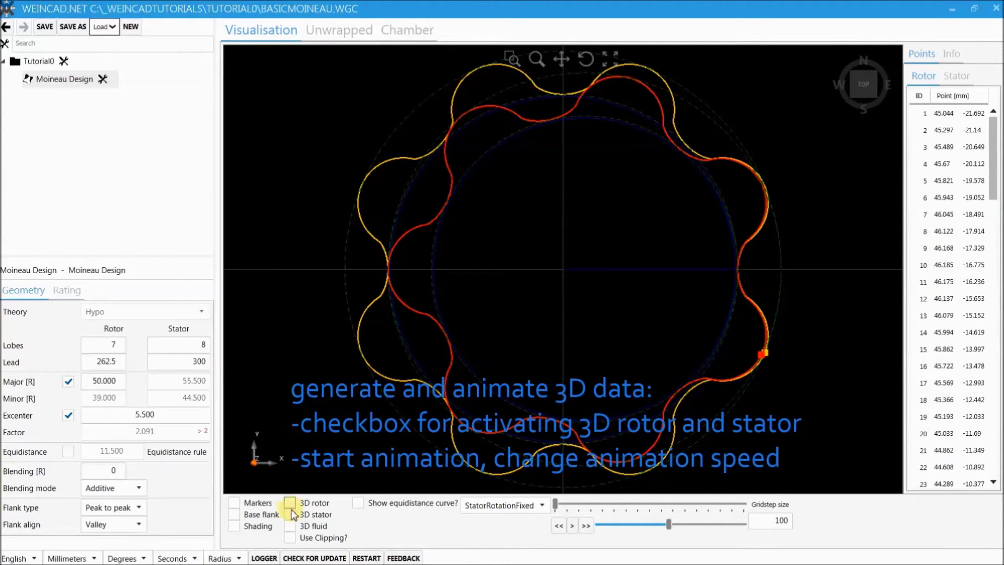
left_click(290, 514)
right_click_drag(412, 284, 511, 247)
scroll(265, 203, "up", 2)
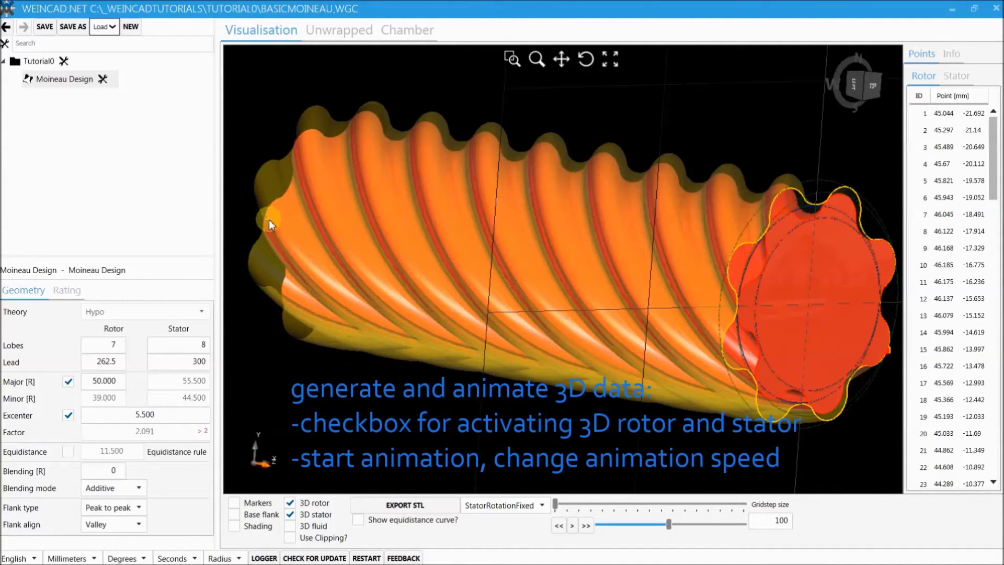
Step: Run the animation at reduced speed with the RotorRotationFixed reference frame, then pause it
left_click(573, 527)
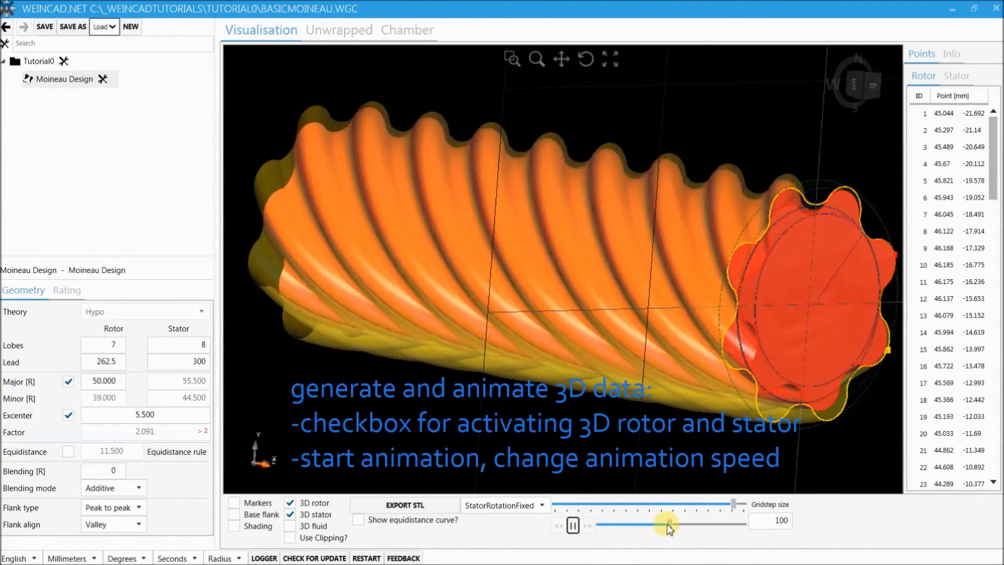
left_click_drag(663, 527, 621, 530)
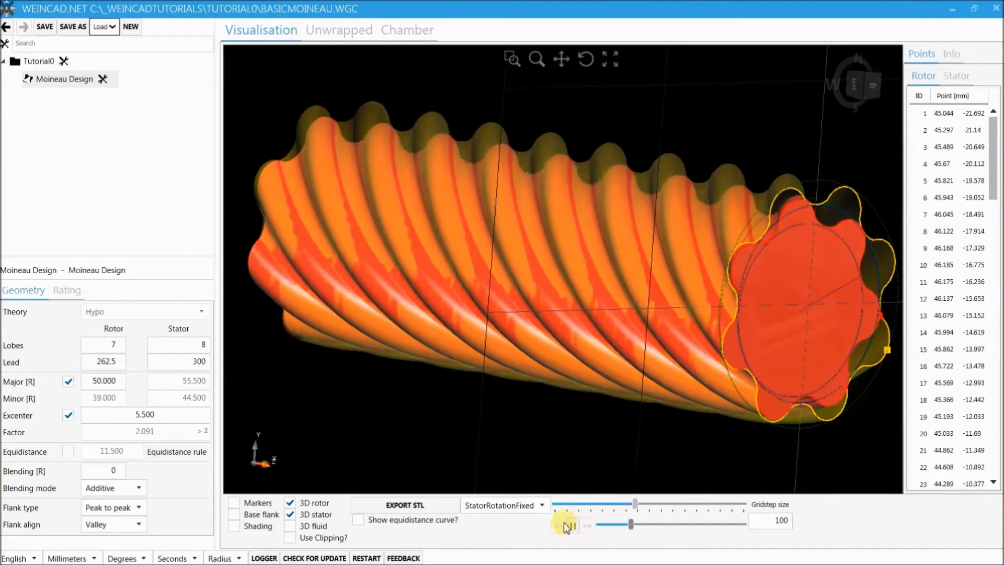
left_click(542, 505)
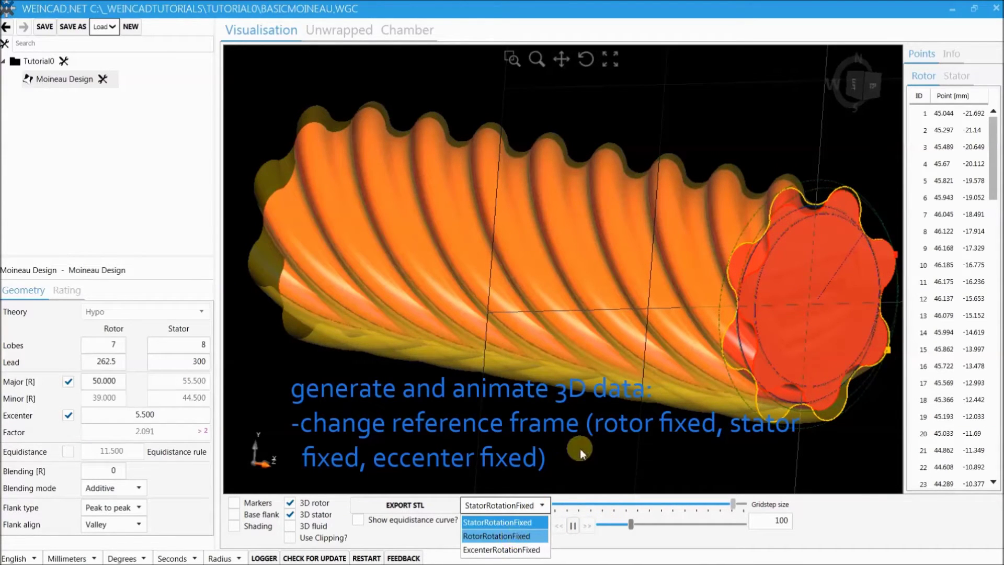
key("Return")
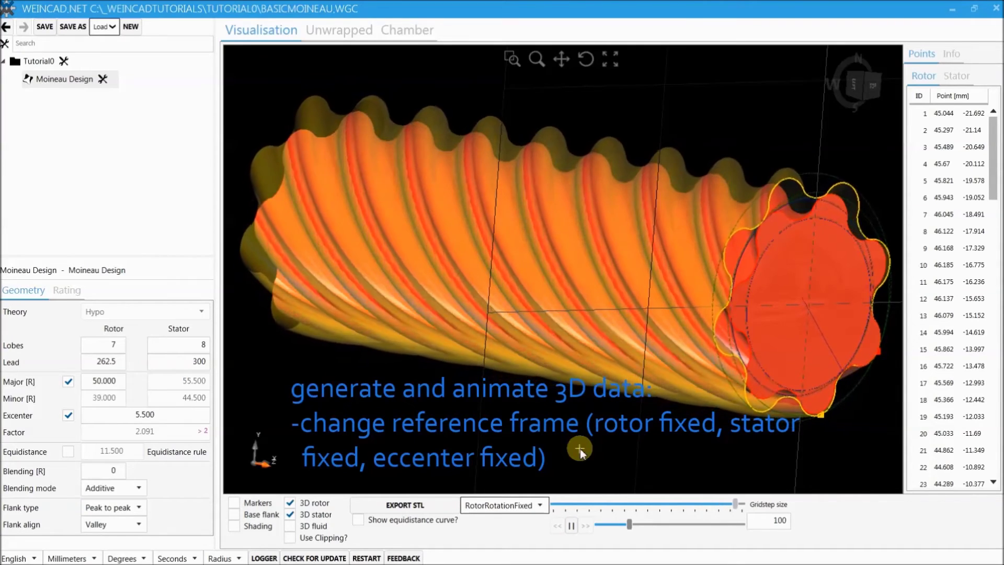
left_click(571, 526)
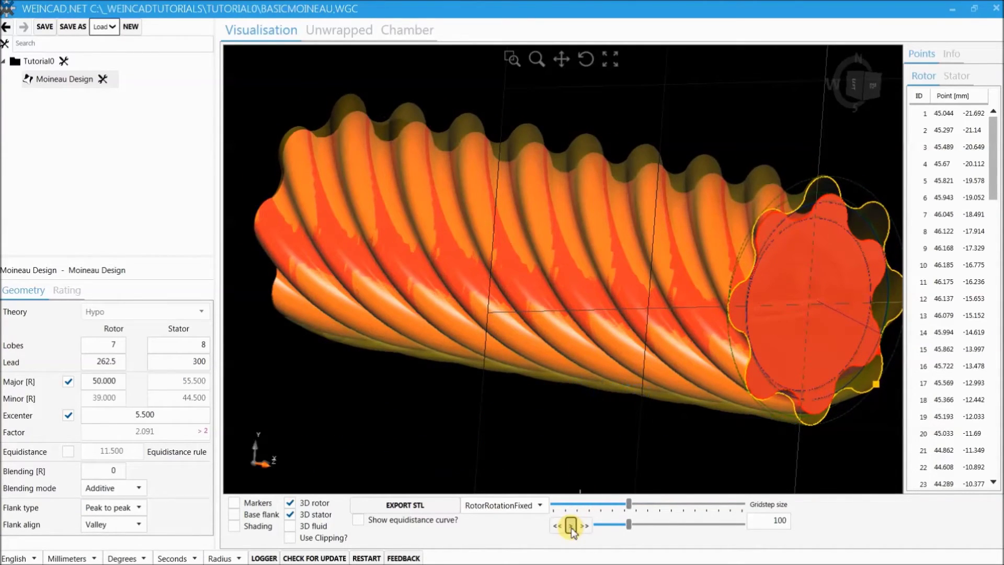
Step: Add a Side miller tool under Tutorial0 and view its disc at an angle
left_click(63, 62)
mouse_move(86, 79)
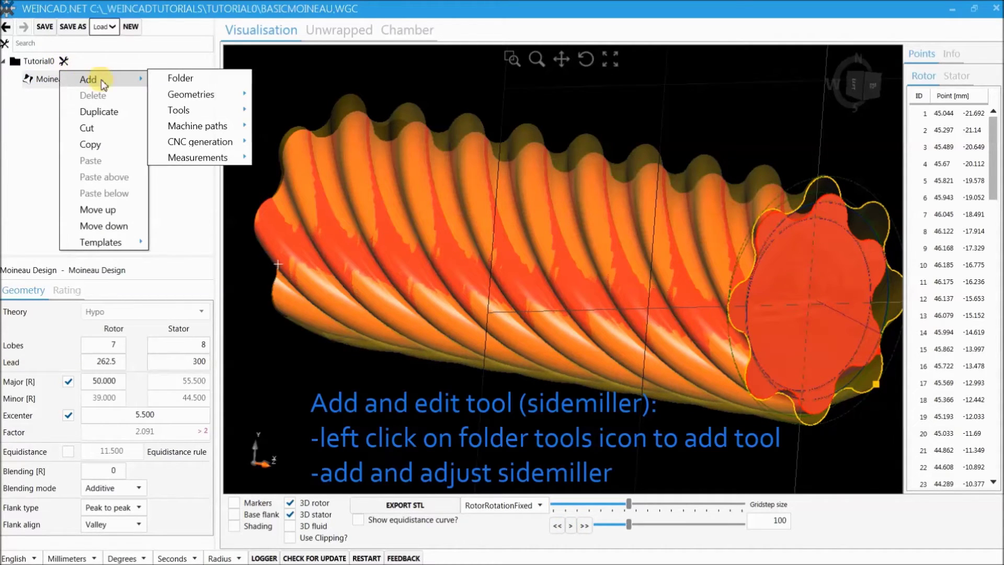
mouse_move(209, 114)
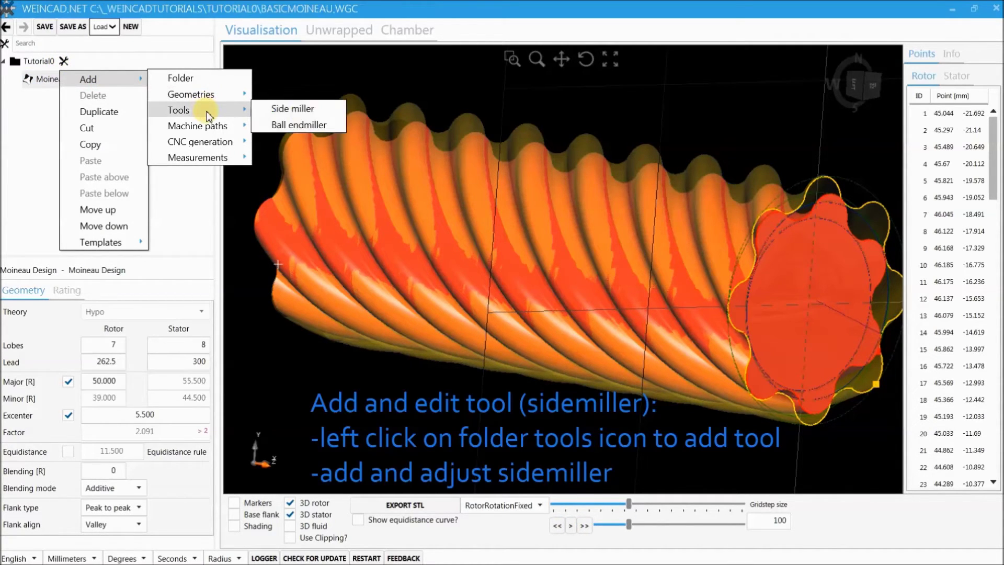
left_click(302, 110)
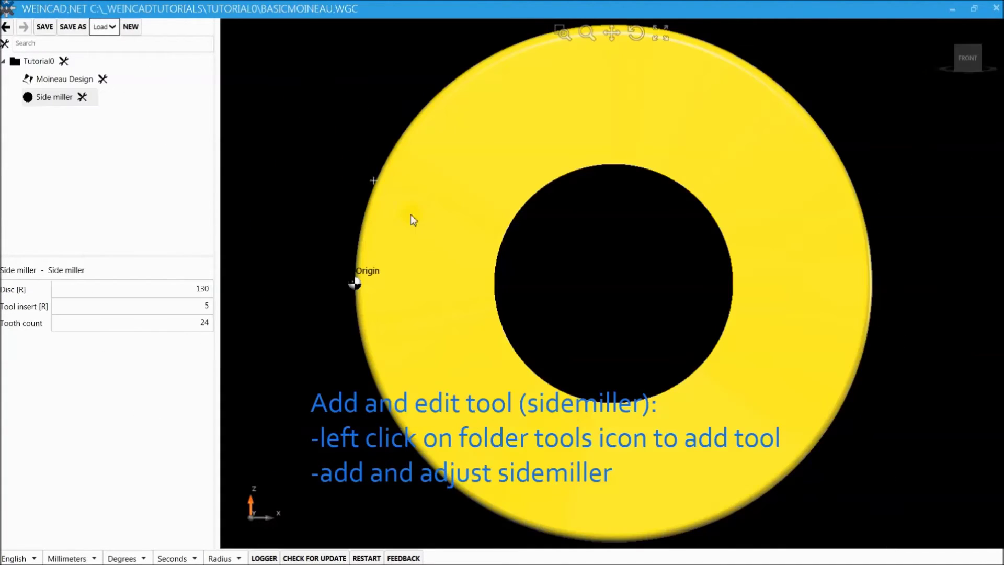
scroll(450, 273, "down", 3)
left_click_drag(450, 273, 530, 279)
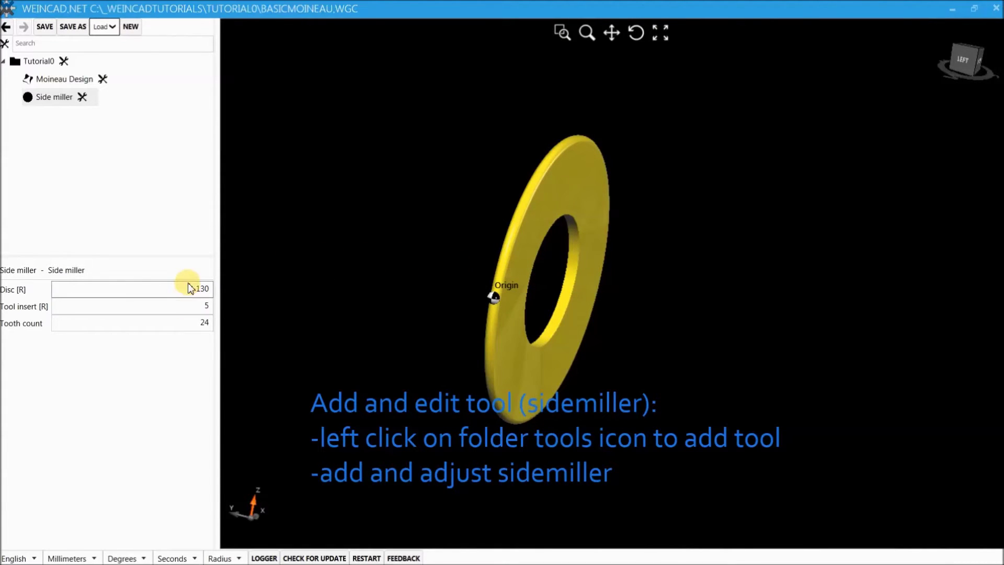
Step: Set the side miller's tool insert radius to 2.5
left_click(94, 305)
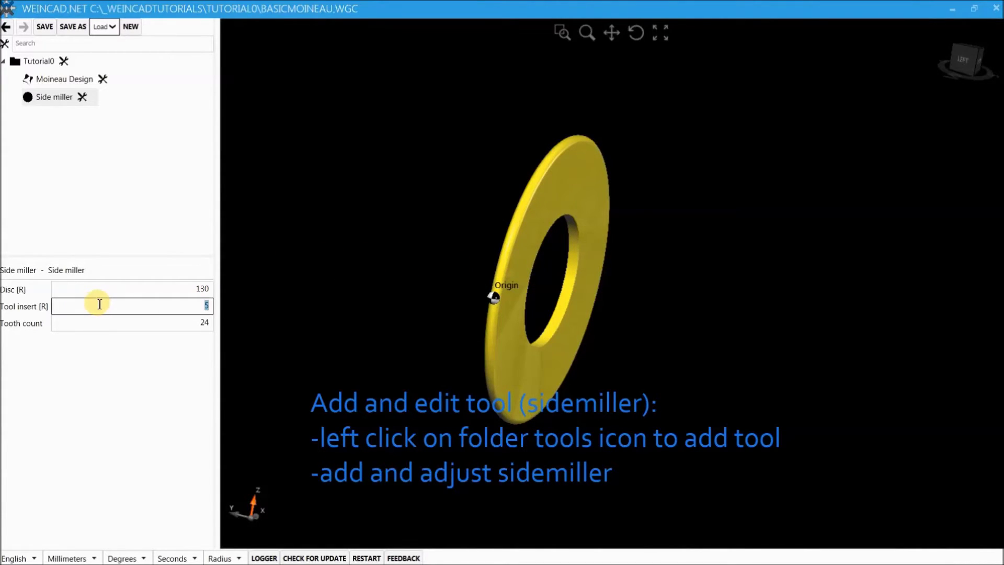
type("2")
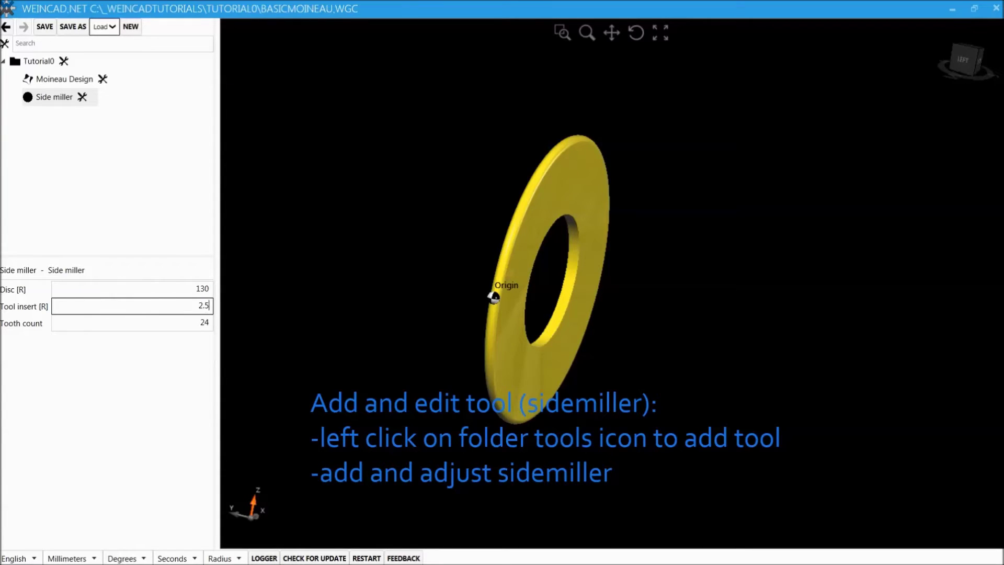
type(".5")
key("Return")
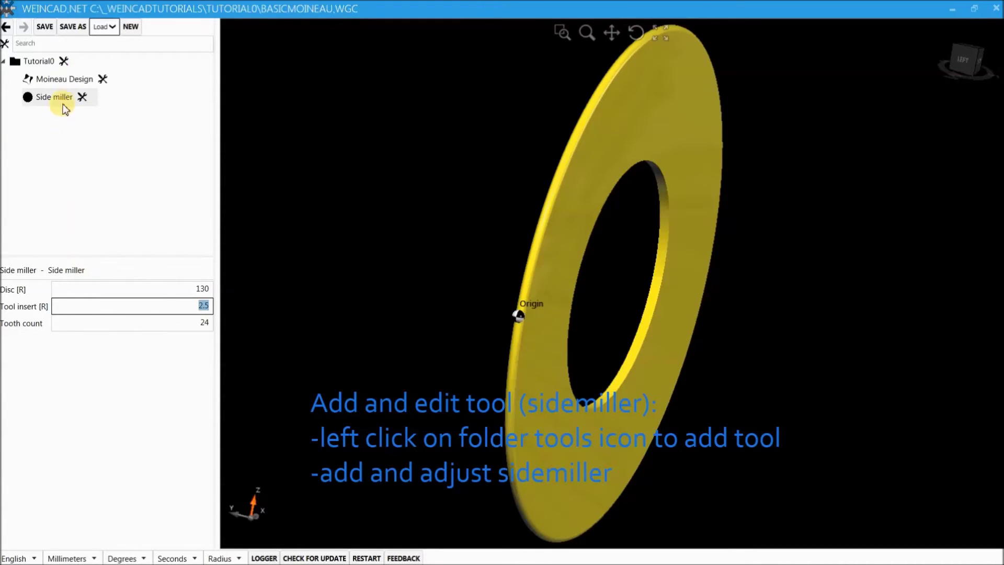
Step: Add a Machine Path under Tutorial0
left_click(64, 61)
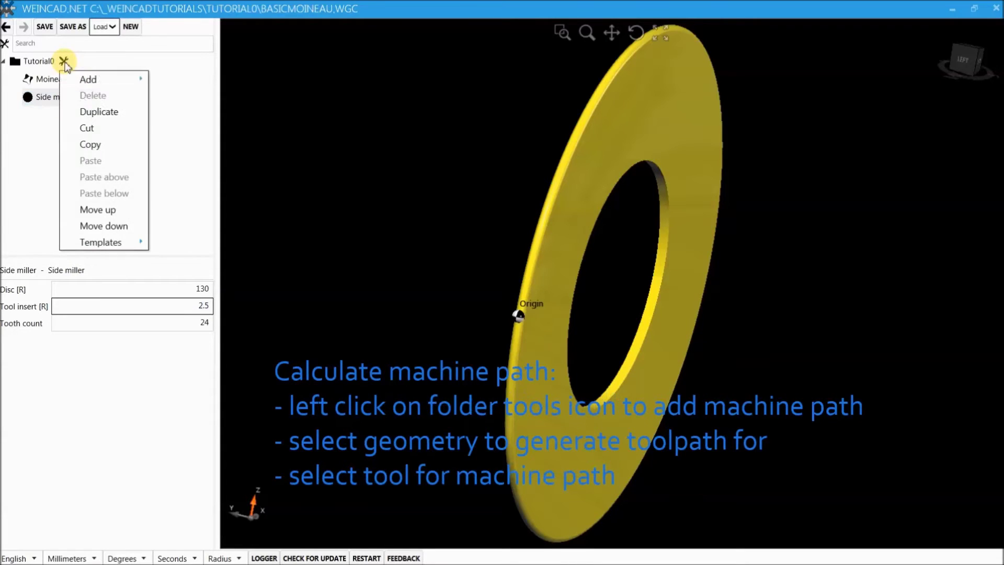
mouse_move(97, 80)
mouse_move(213, 128)
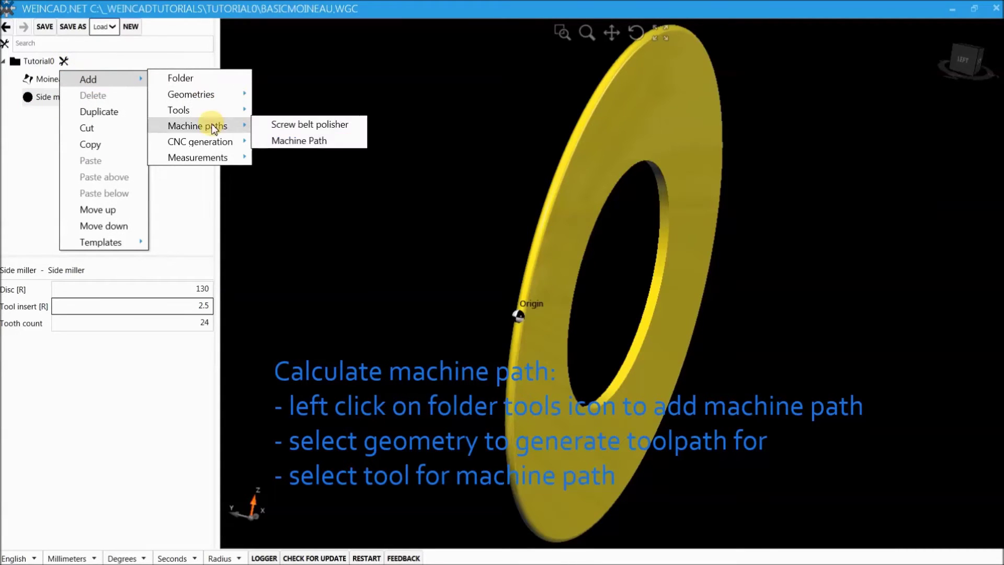
left_click(296, 140)
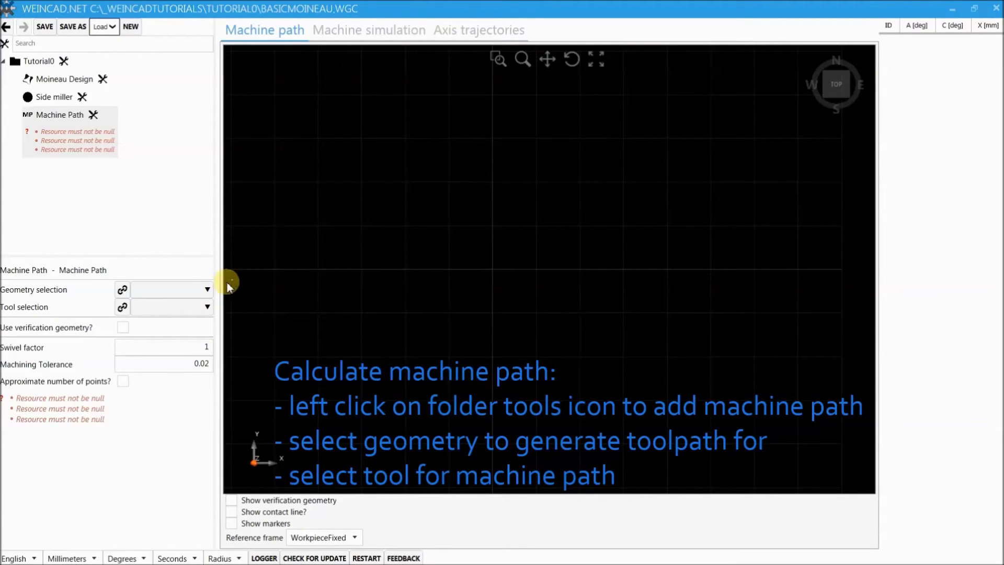
Step: Set the path's geometry to the Moineau Rotor and its tool to the Side miller
left_click(207, 289)
left_click(207, 290)
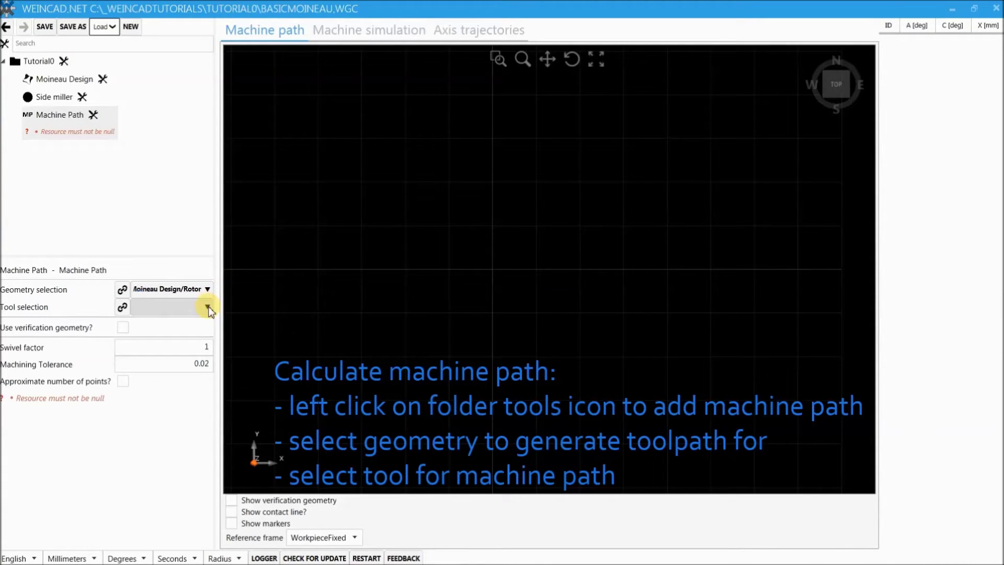
left_click(208, 307)
left_click(179, 307)
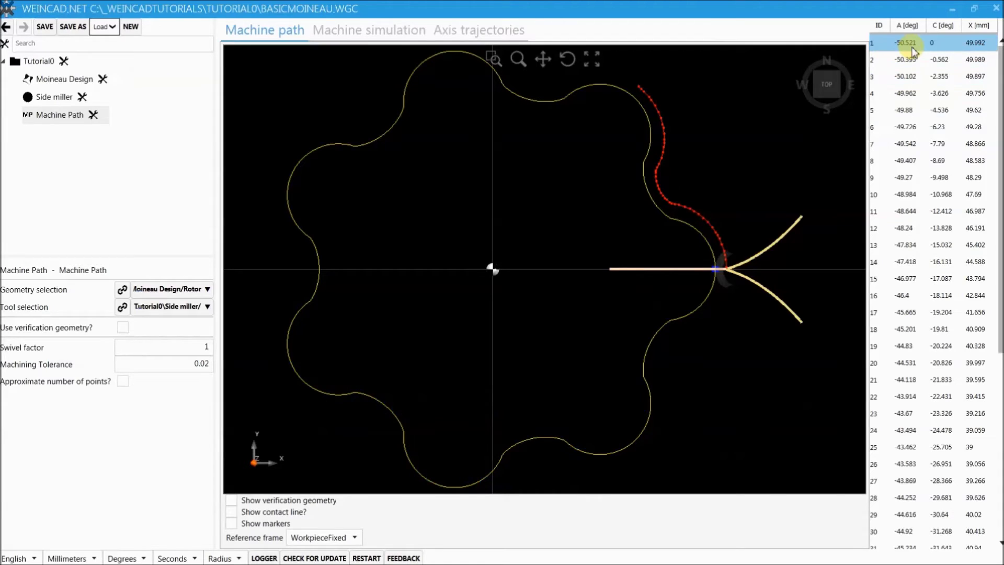
Step: Step through the path points, fit the rotor profile, then show the axis trajectory chart
key("Down")
key("Down")
key("Down")
key("Down")
key("Down")
key("Down")
key("Down")
key("Down")
key("Down")
key("Down")
key("Down")
key("Down")
key("Down")
key("Down")
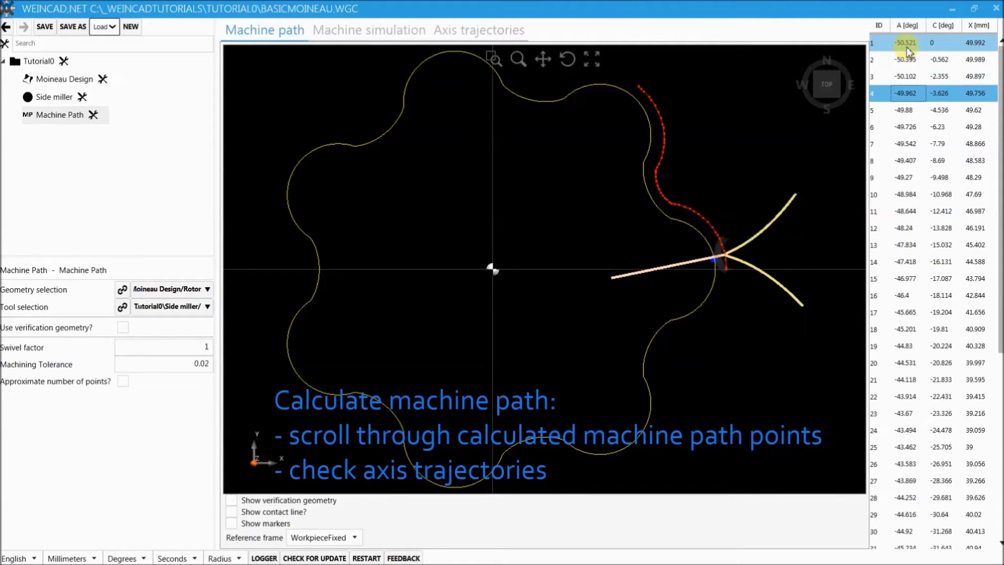
key("Down")
key("Down")
key("Down")
key("Down")
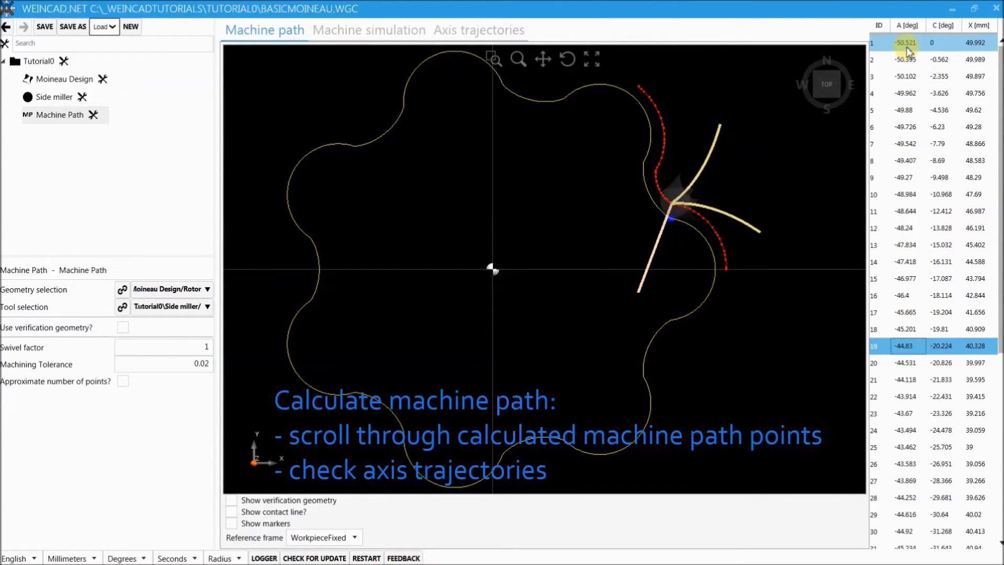
scroll(656, 216, "up", 5)
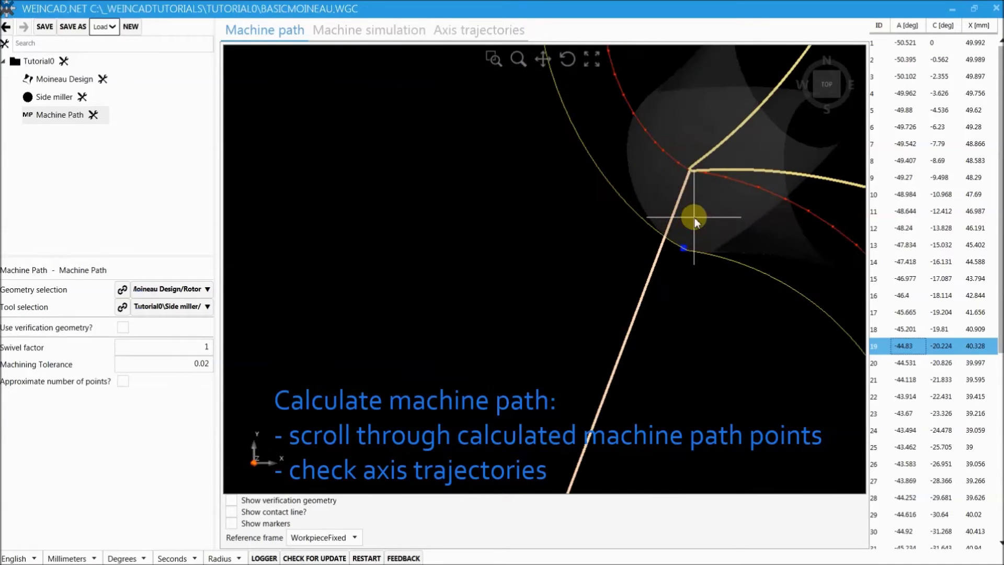
scroll(655, 293, "down", 6)
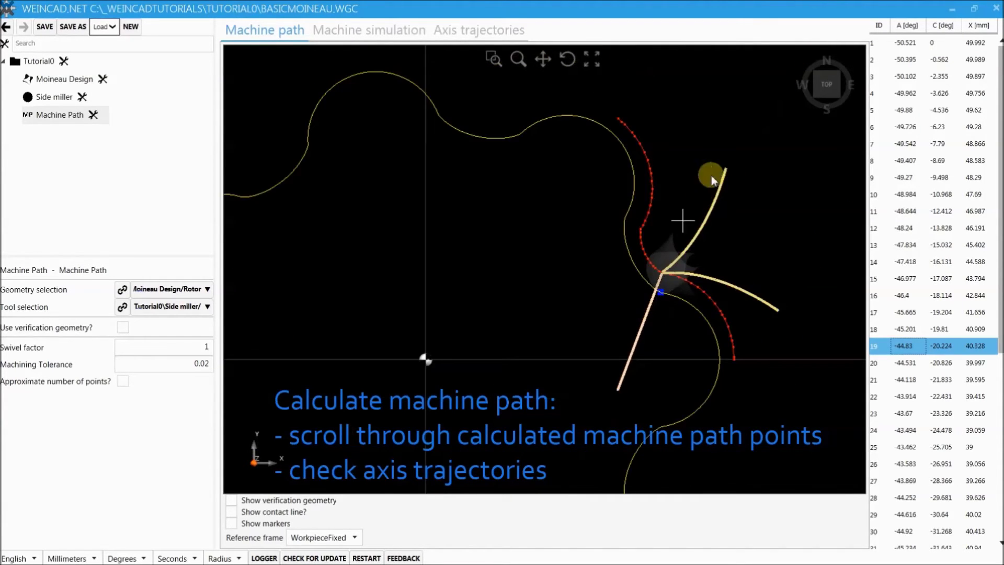
left_click(591, 59)
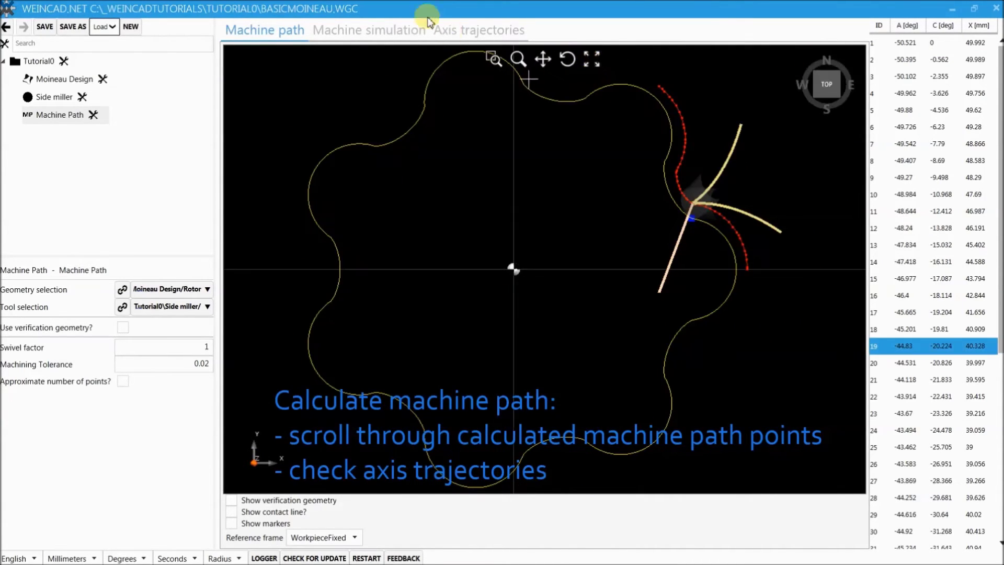
left_click(455, 33)
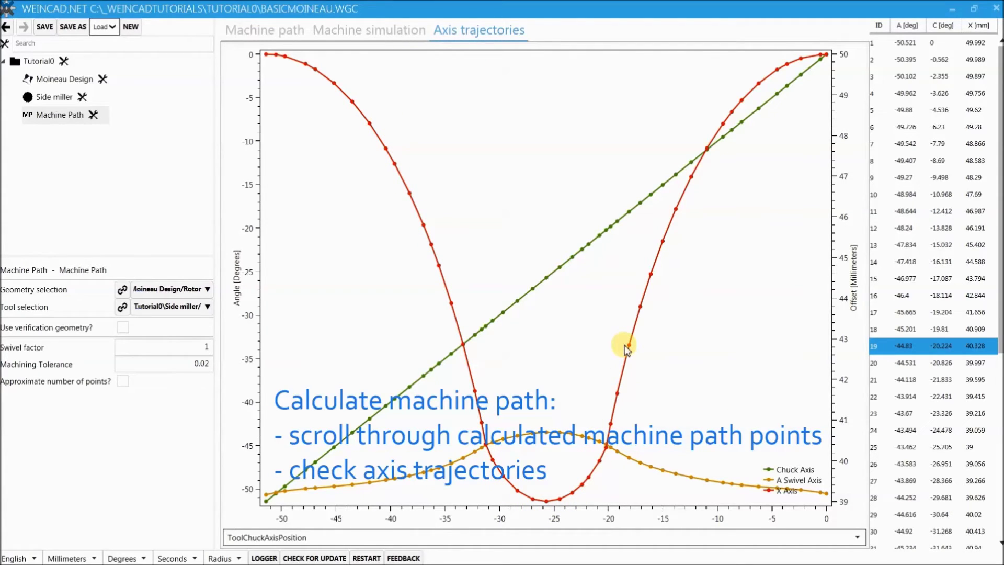
Step: Add a Machine definition under Tutorial0 linked to WeingartnerStandard.mdf from _WeinCadTutorials
left_click(65, 61)
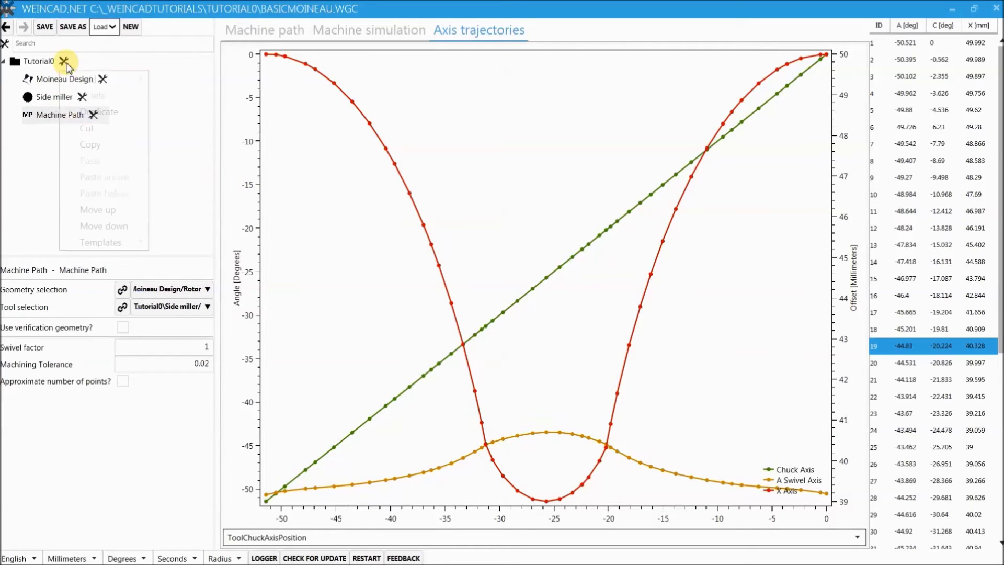
mouse_move(82, 80)
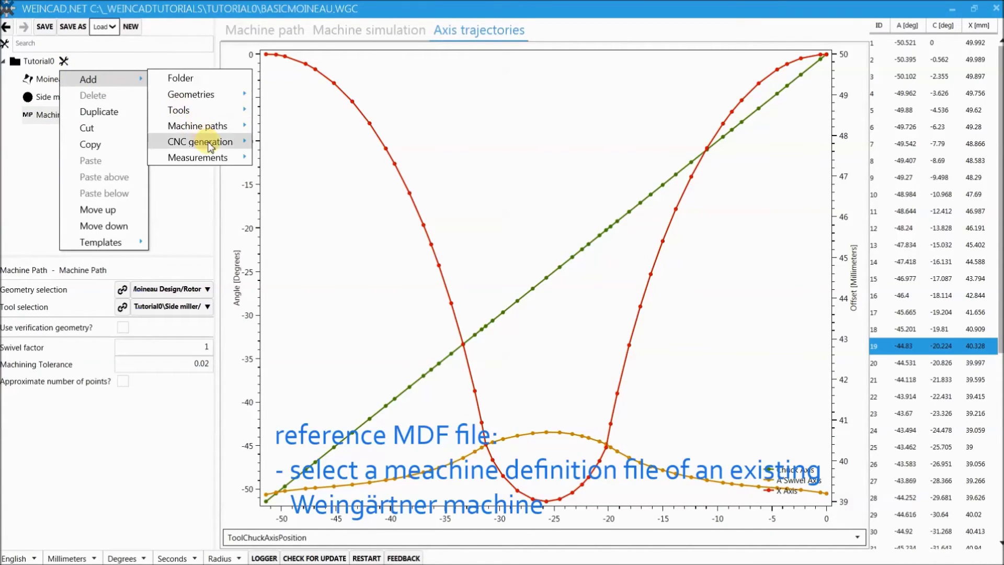
mouse_move(198, 141)
left_click(313, 158)
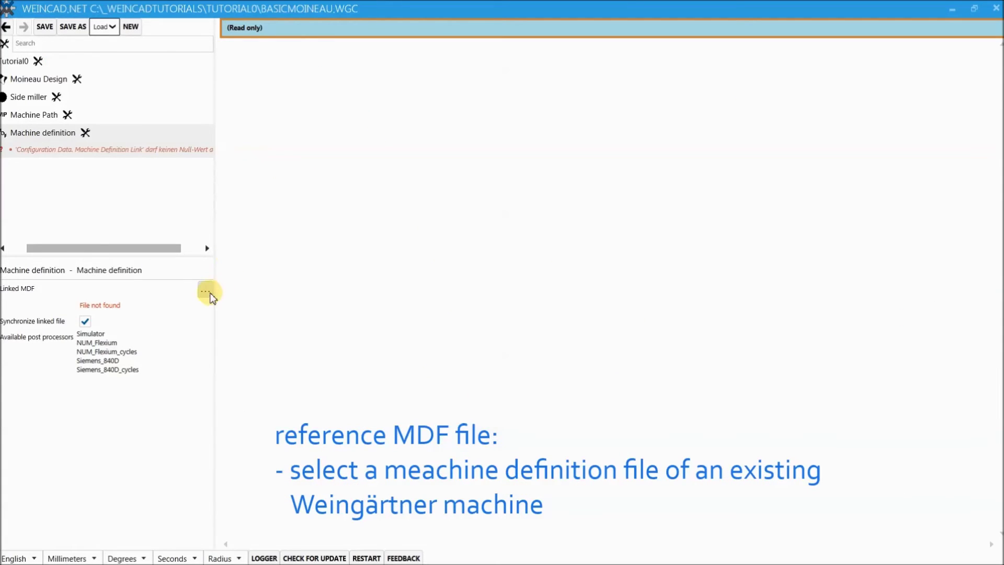
left_click(206, 293)
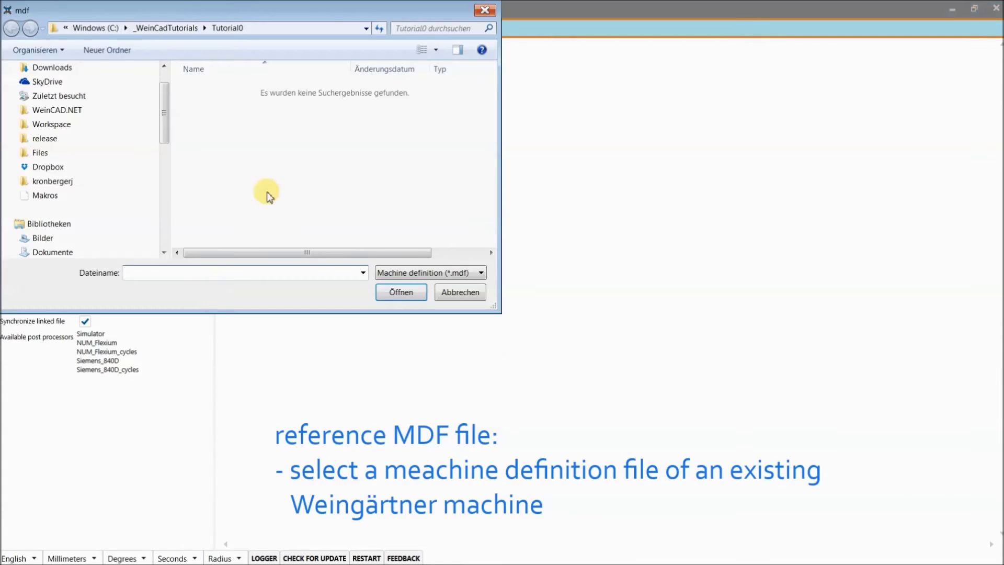
left_click(169, 27)
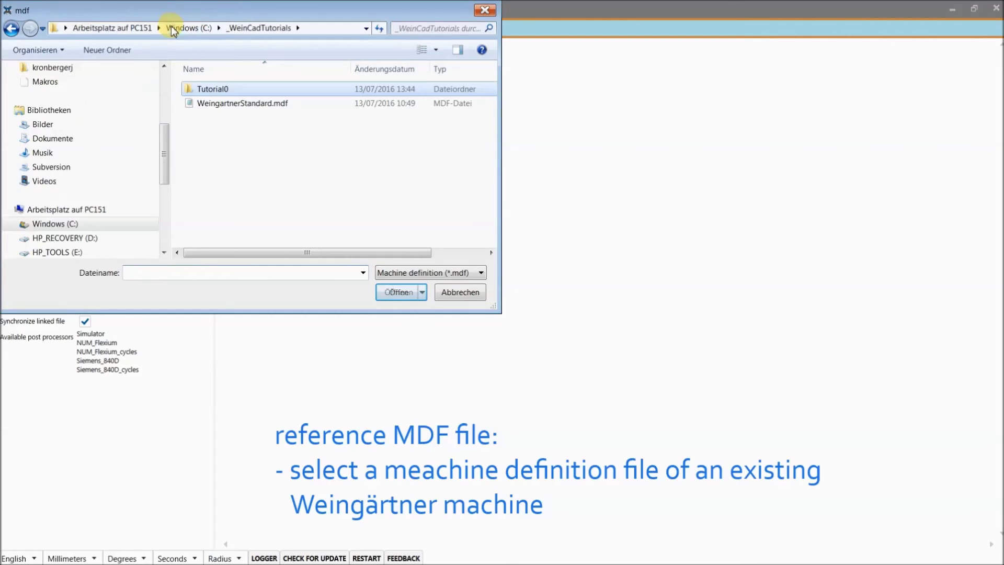
double_click(231, 104)
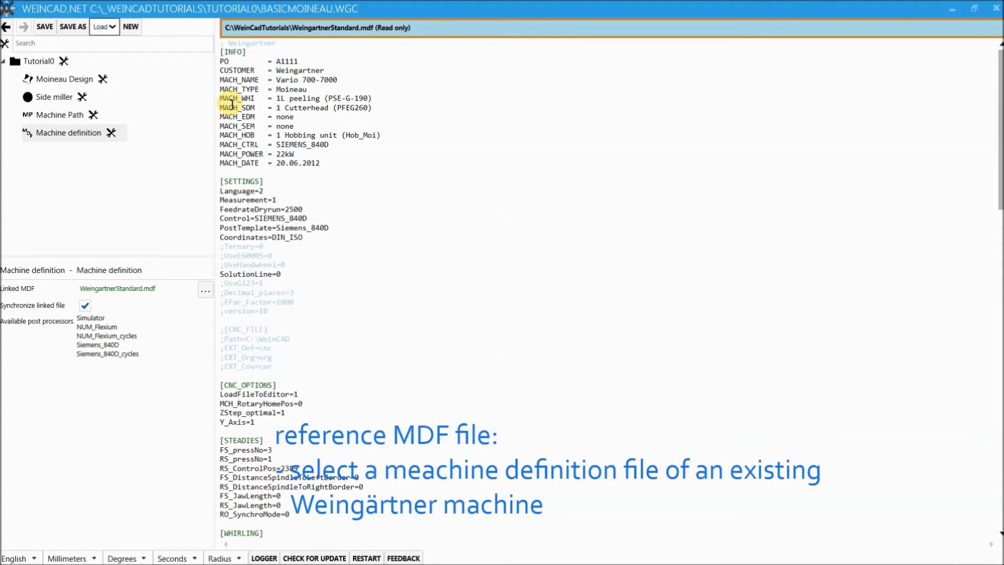
Step: Add a Moineau CNC program under Tutorial0
left_click(64, 62)
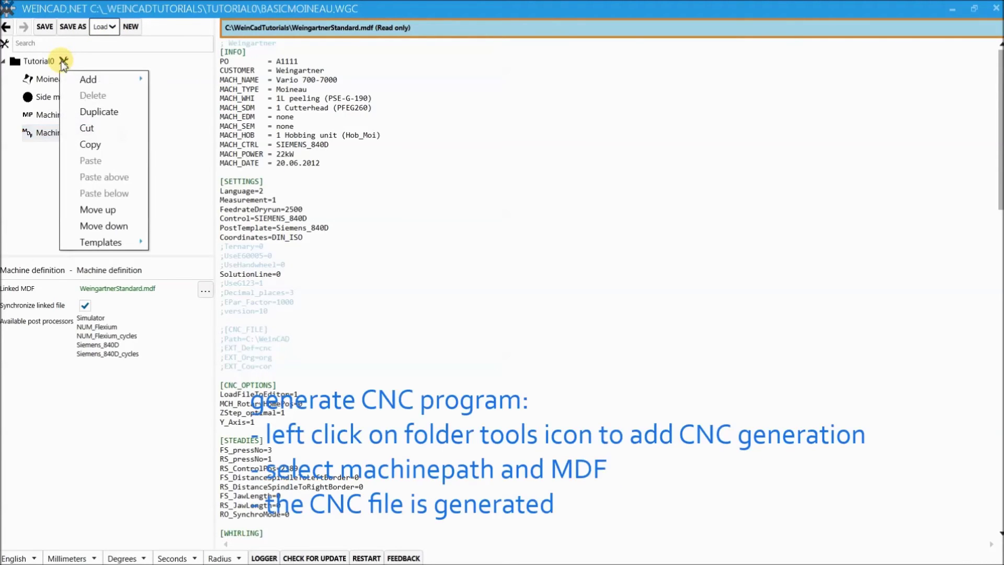
mouse_move(116, 87)
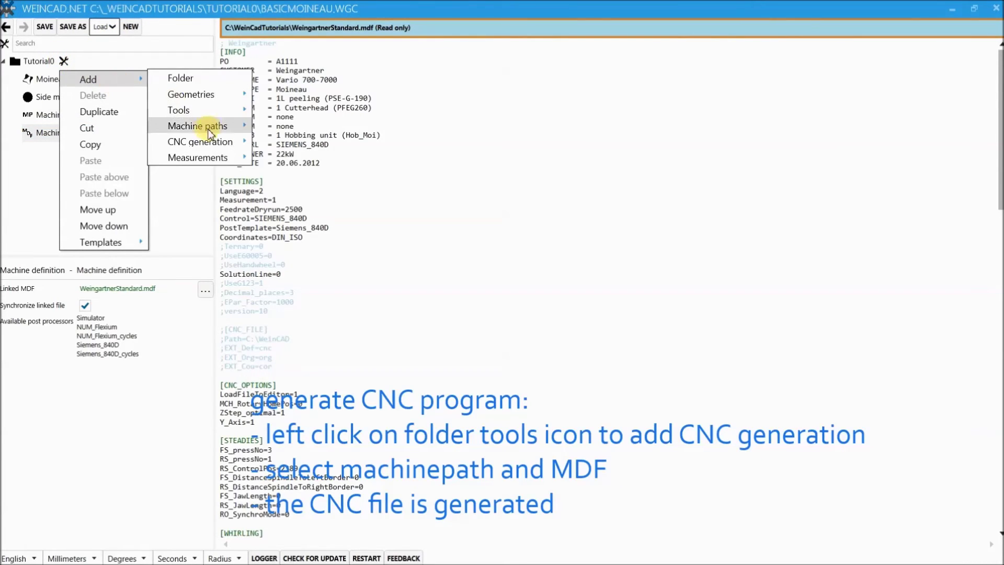
mouse_move(213, 145)
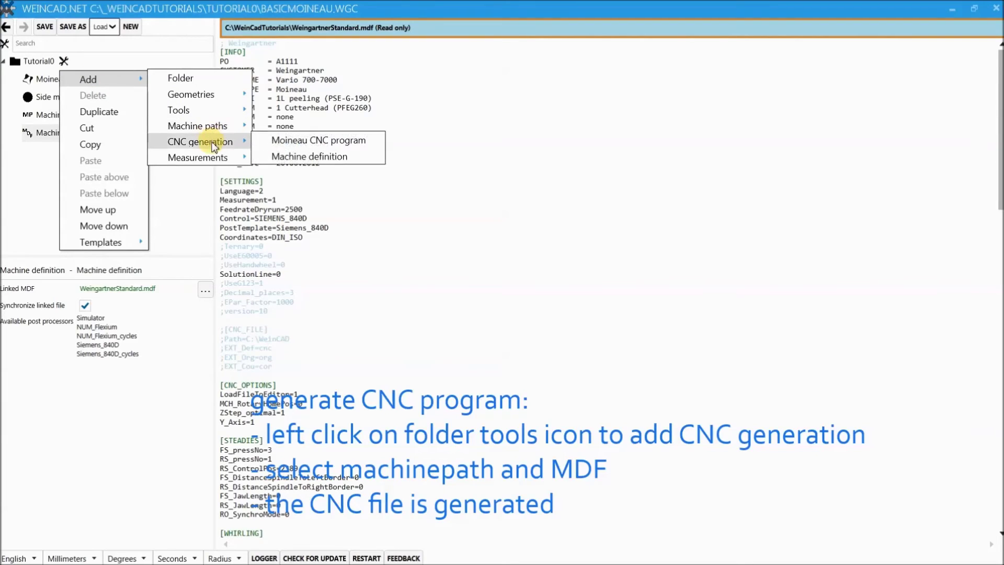
left_click(327, 141)
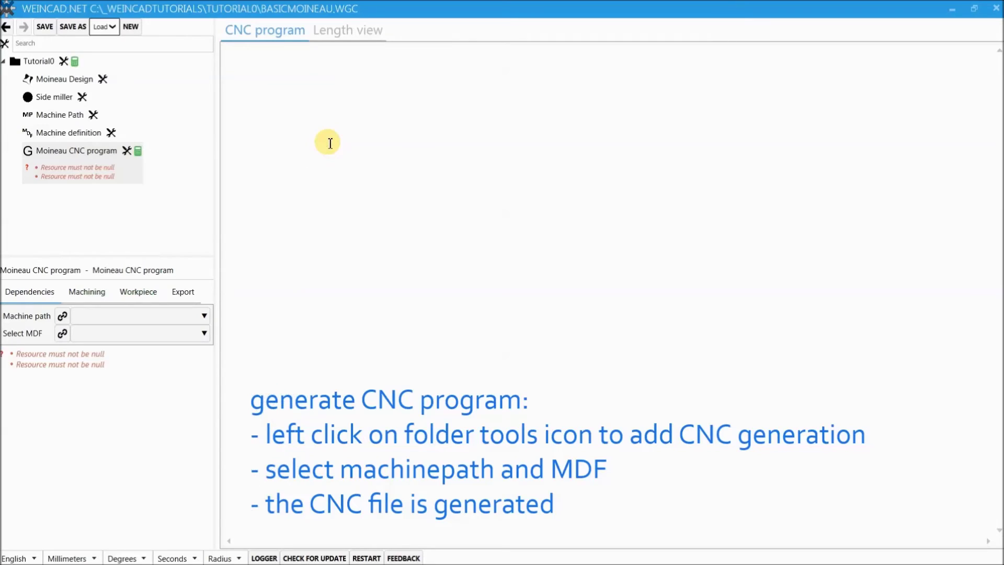
Step: Set the program's Machine path and MDF to Tutorial0's Machine Path and Machine definition
left_click(167, 316)
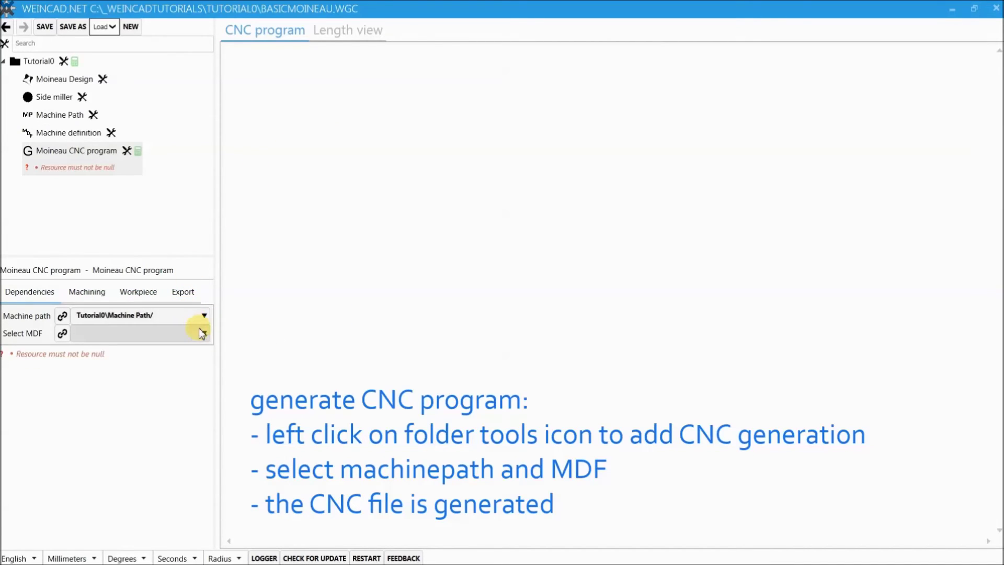
left_click(201, 333)
left_click(197, 332)
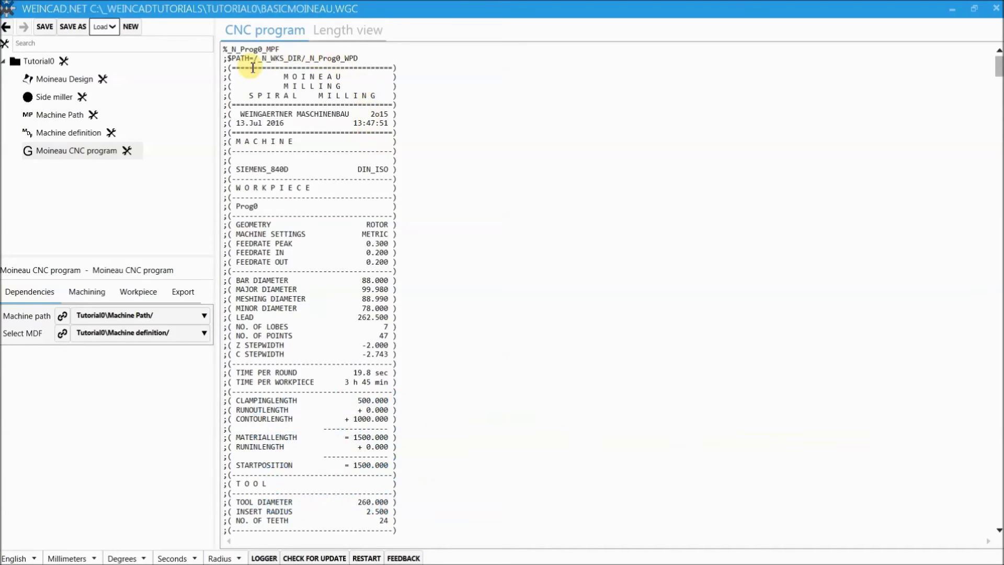
mouse_move(996, 66)
left_mouse_down()
mouse_move(997, 121)
mouse_move(997, 52)
left_mouse_up()
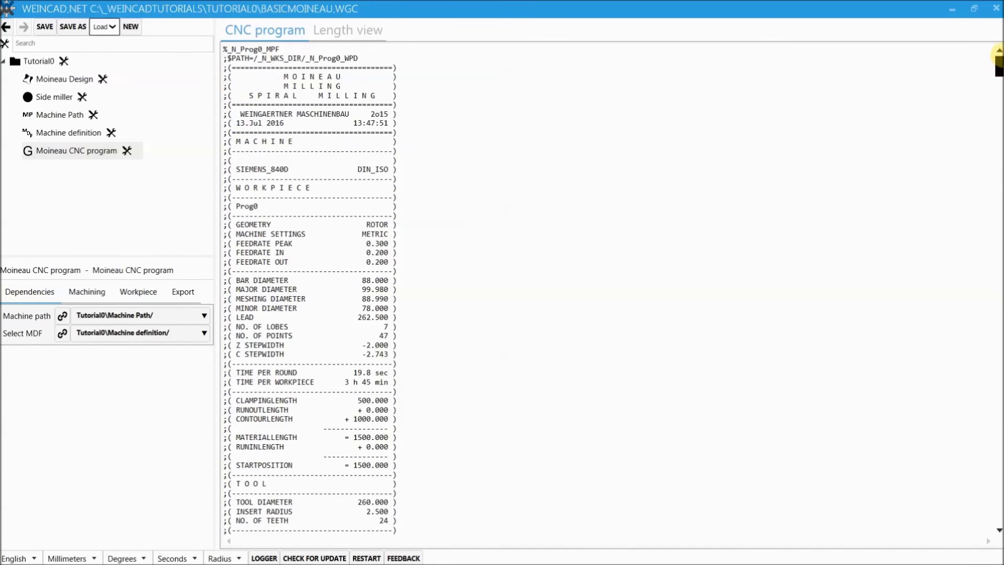
left_click(350, 30)
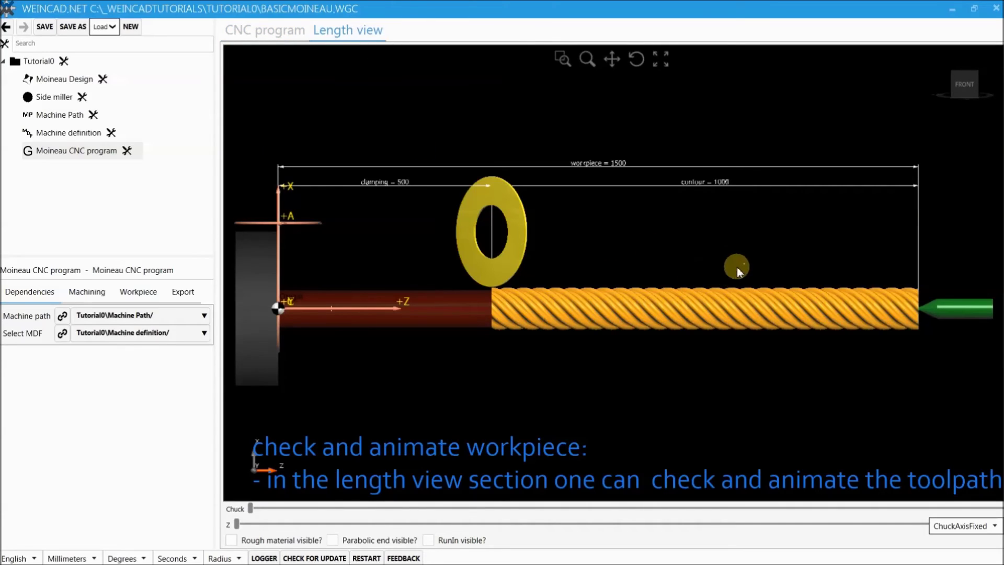
Step: Slide the cutter and chuck animation, turn and zoom the 3-D workpiece, then return to the listing
left_click_drag(237, 525, 476, 525)
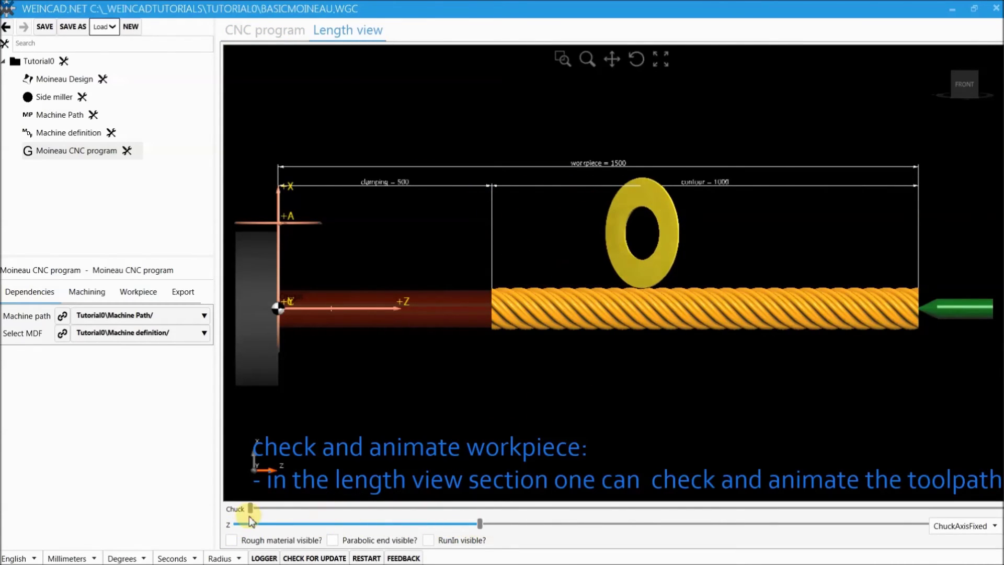
left_click_drag(251, 507, 528, 508)
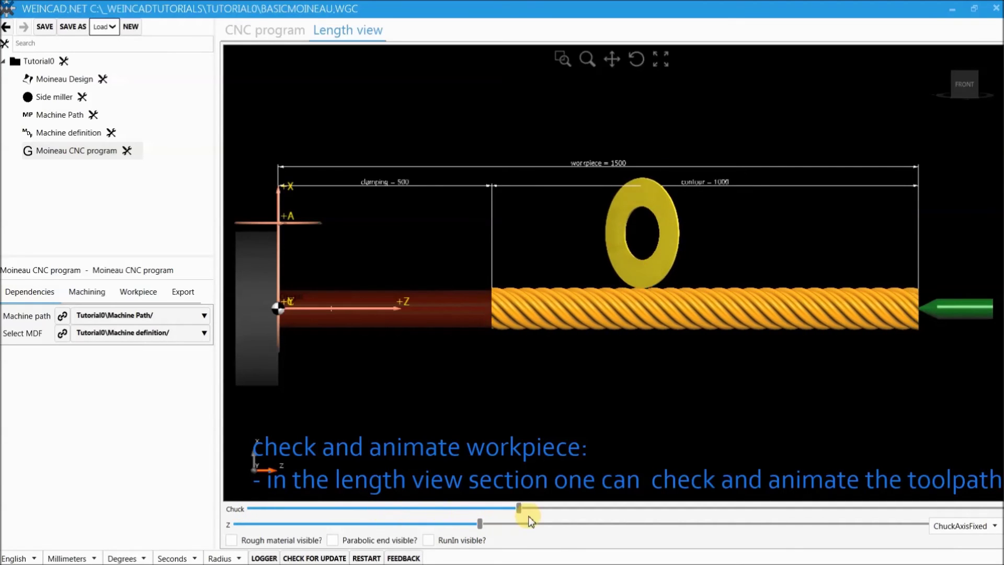
right_click_drag(822, 359, 736, 339)
right_click_drag(325, 225, 300, 293)
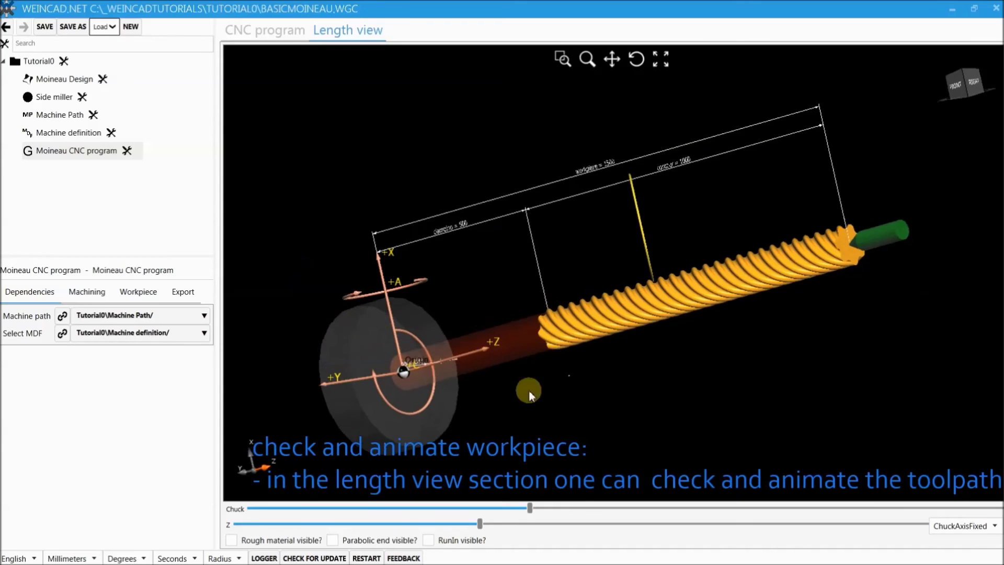
scroll(425, 384, "up", 3)
scroll(737, 206, "up", 2)
scroll(748, 235, "down", 4)
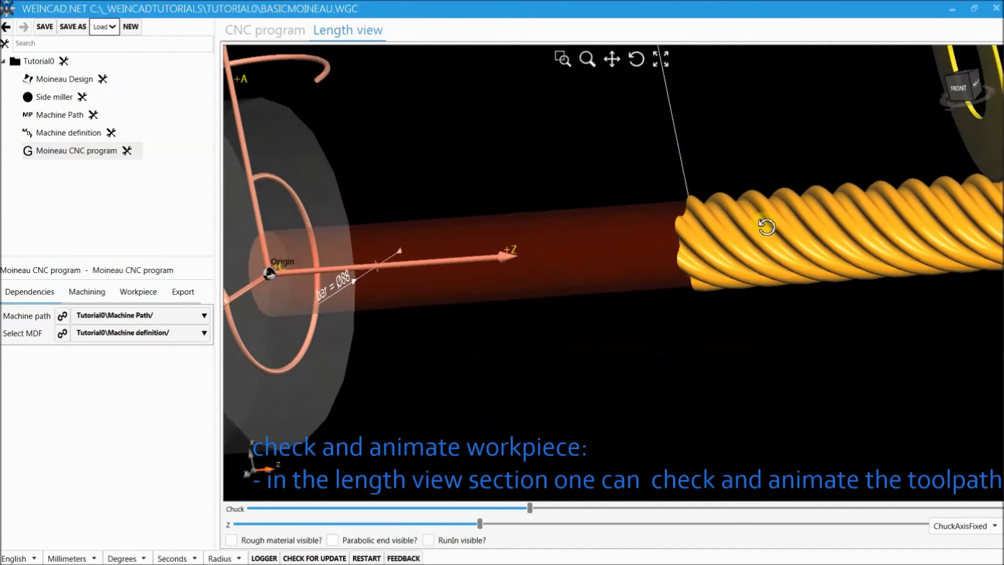
right_click_drag(546, 359, 512, 365)
right_click_drag(474, 402, 475, 396)
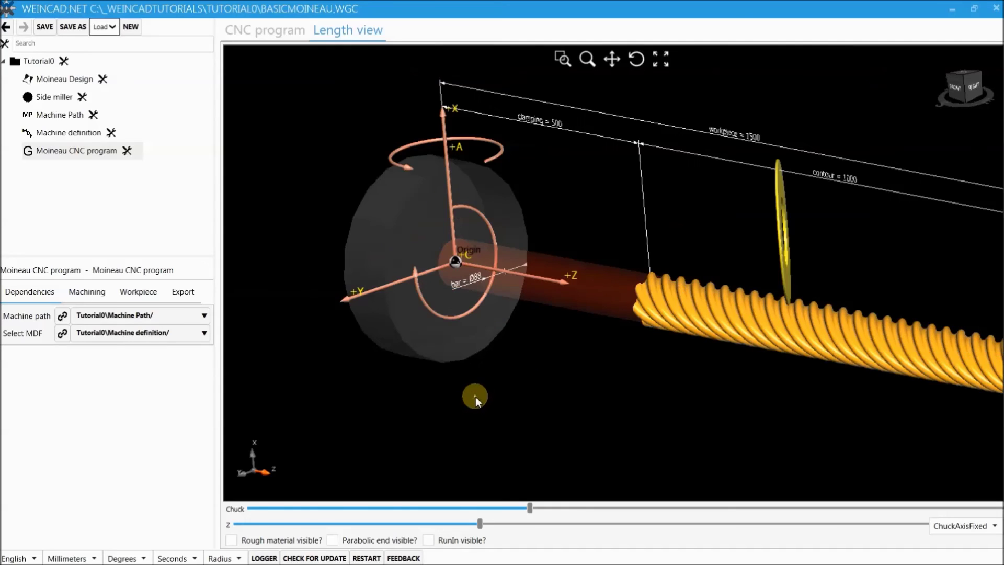
left_click(267, 32)
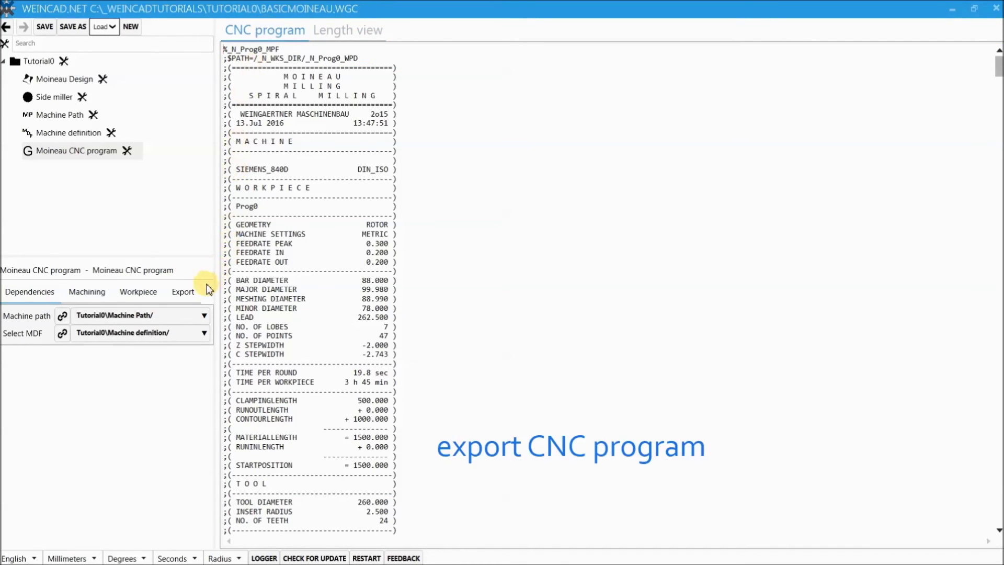
Step: Set the CNC program export folder to _WeinCadTutorials\Tutorial0
left_click(186, 292)
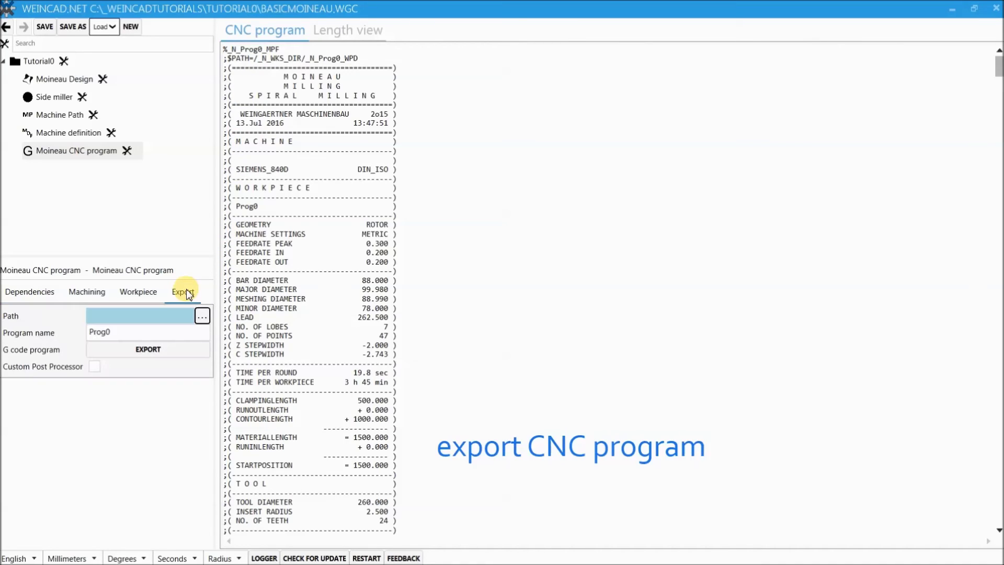
left_click(202, 316)
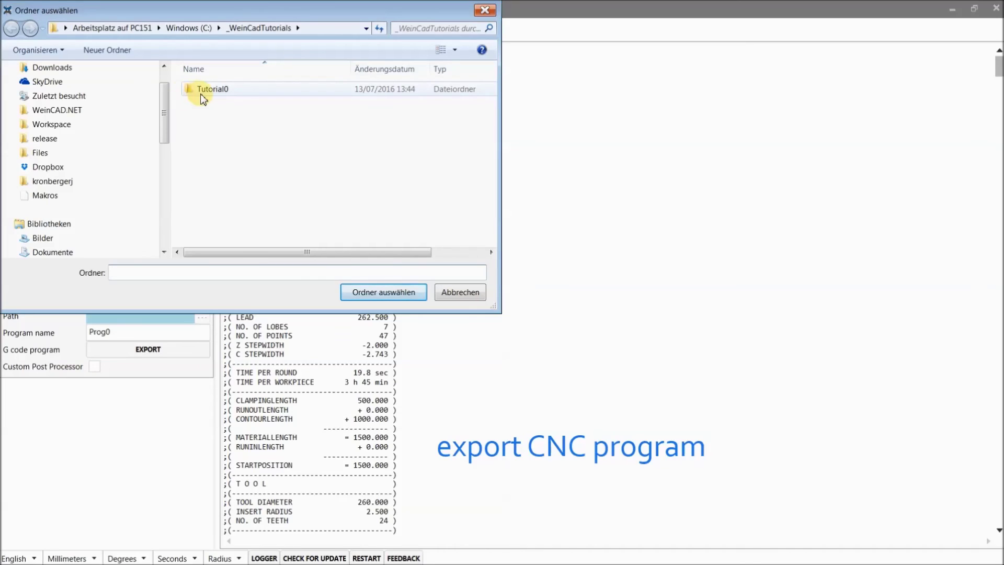
left_click(196, 94)
left_click(366, 295)
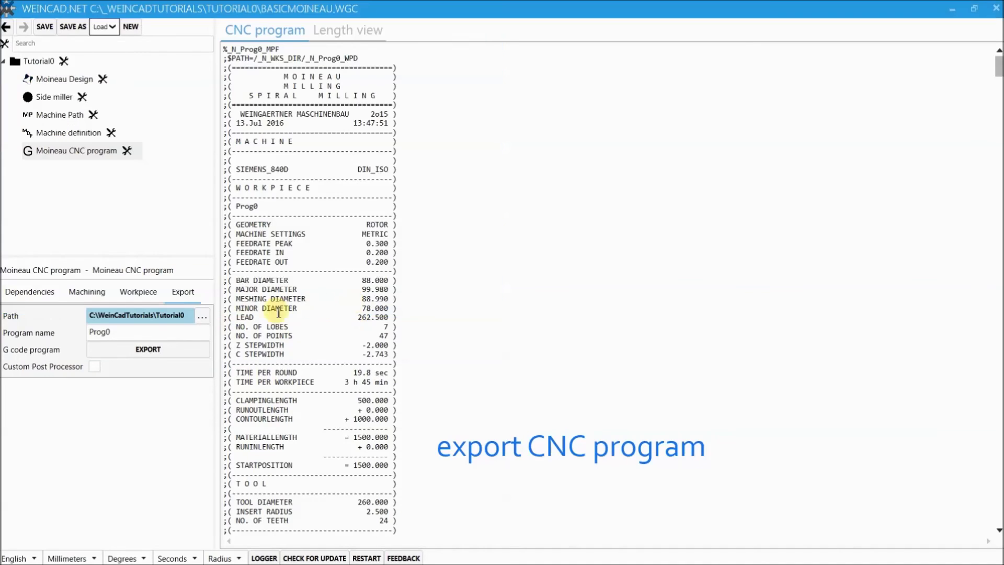
Step: Replace the program name Prog0 with Tutorial0.Arc and start the export
double_click(124, 332)
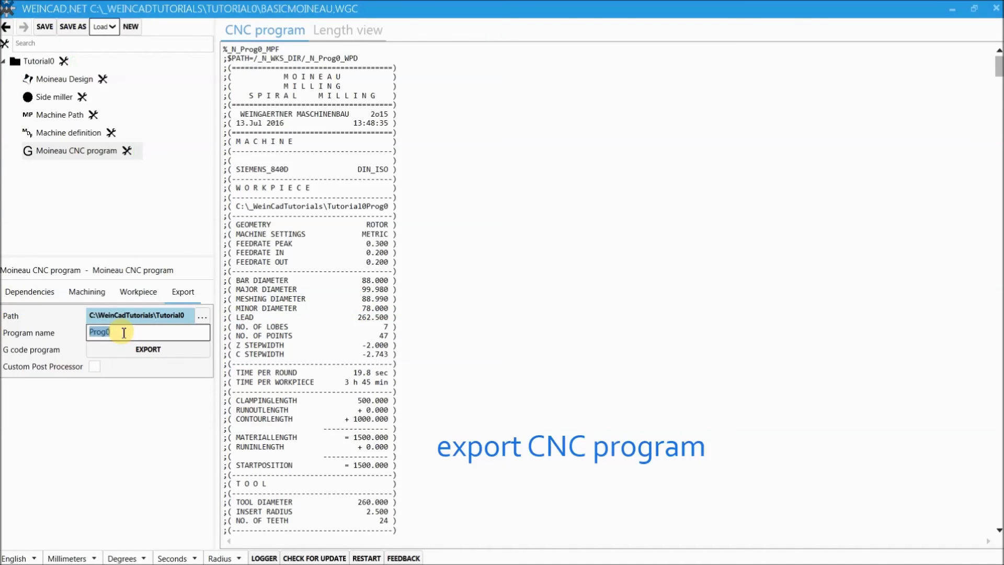
type("Turorial0.")
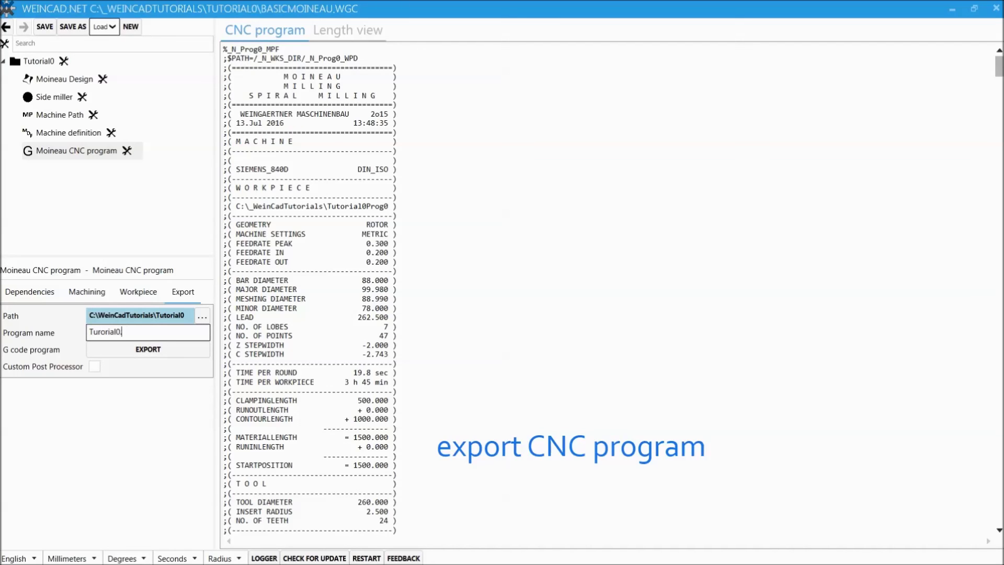
type("Arc")
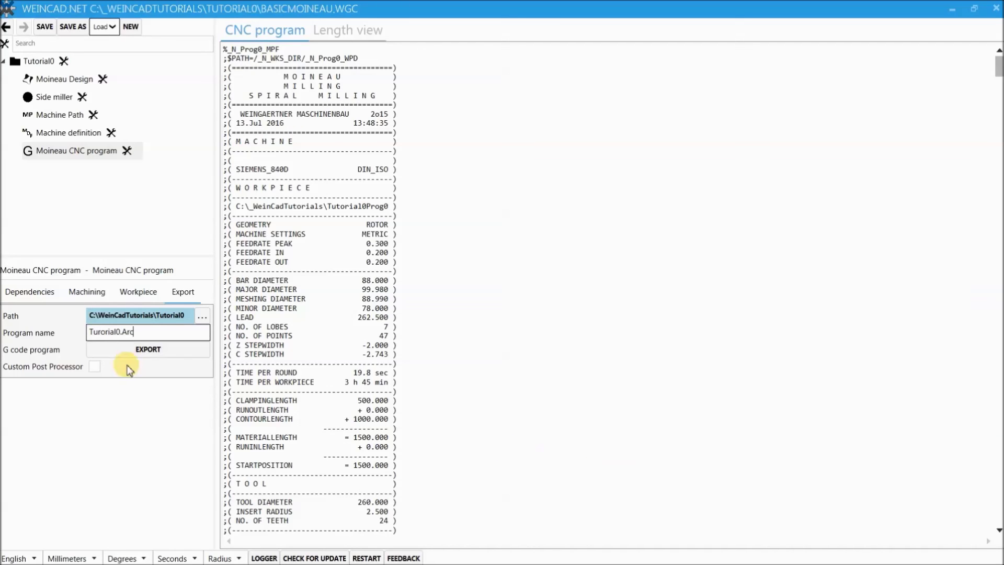
left_click(139, 357)
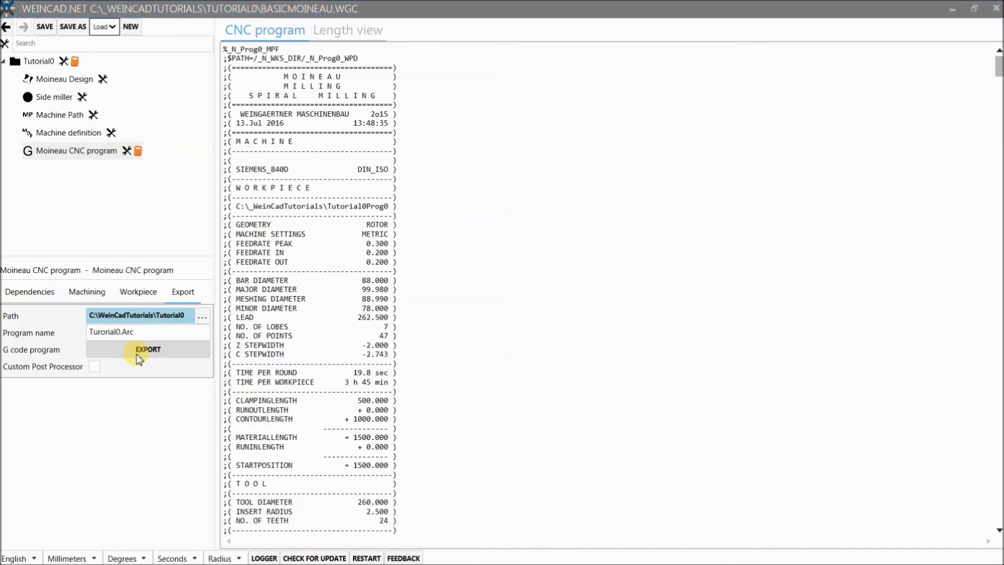